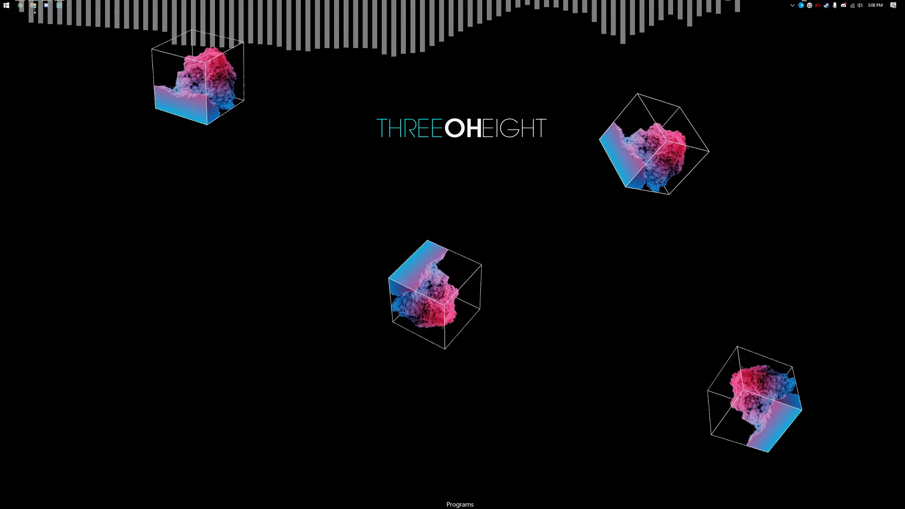
- Download the stable Windows (32/64-bit) build of MultiMC from multimc.org and minimize the browser
click(19, 5)
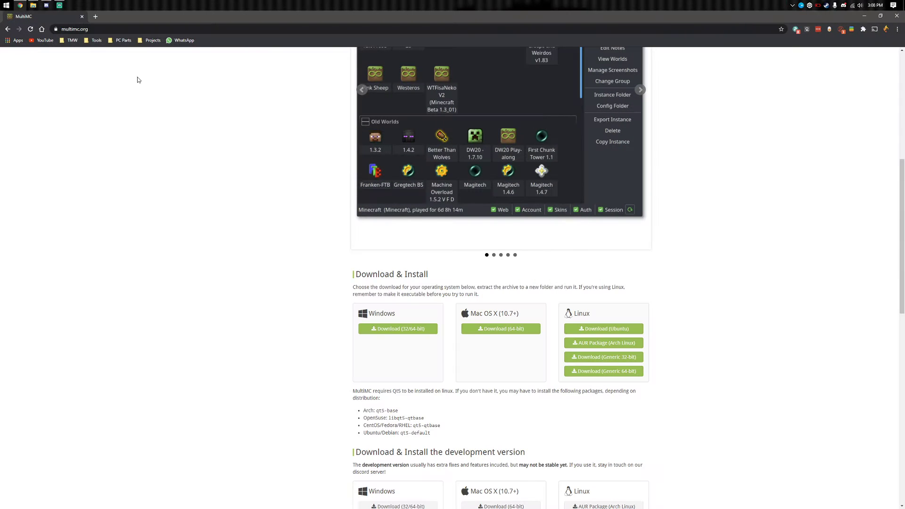
scroll(379, 259, up, 7)
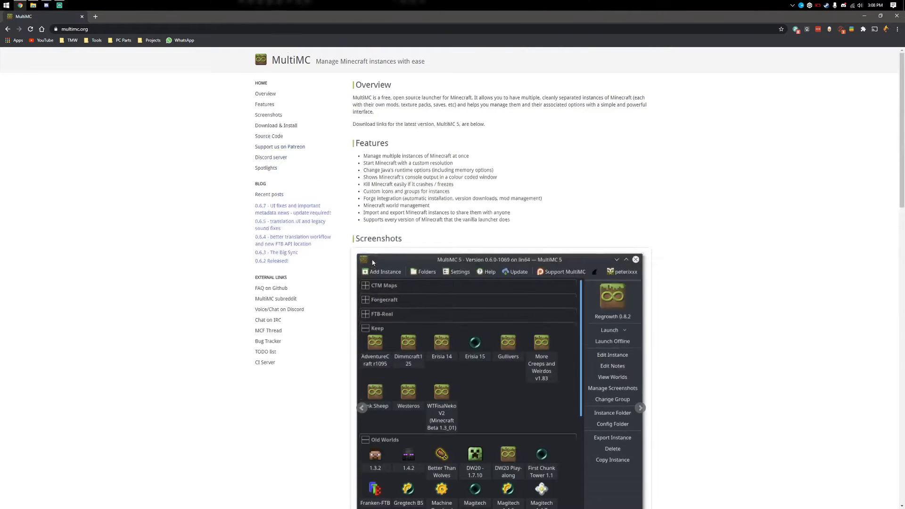
scroll(373, 262, down, 7)
scroll(373, 263, down, 2)
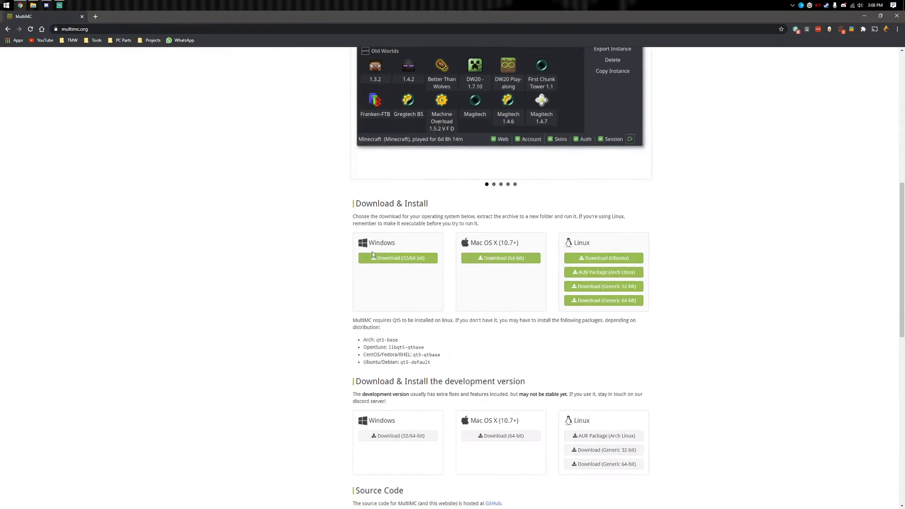
click(412, 260)
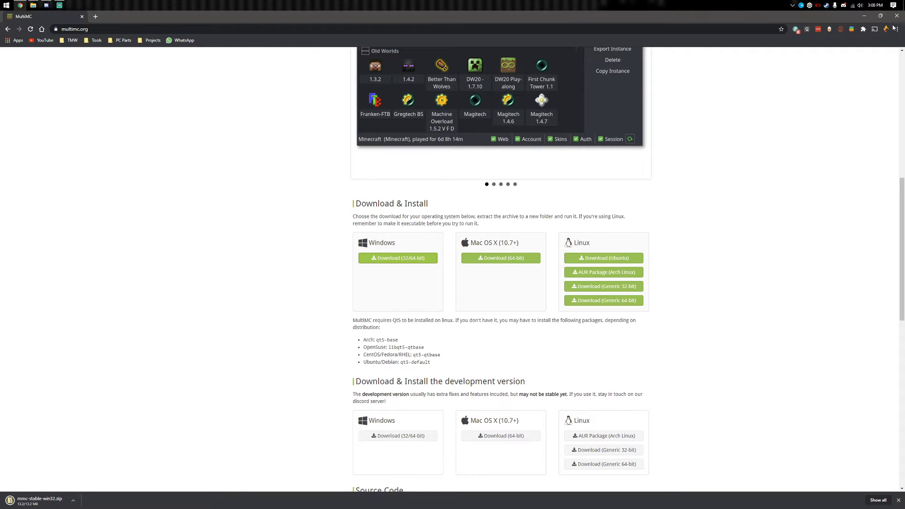
click(864, 15)
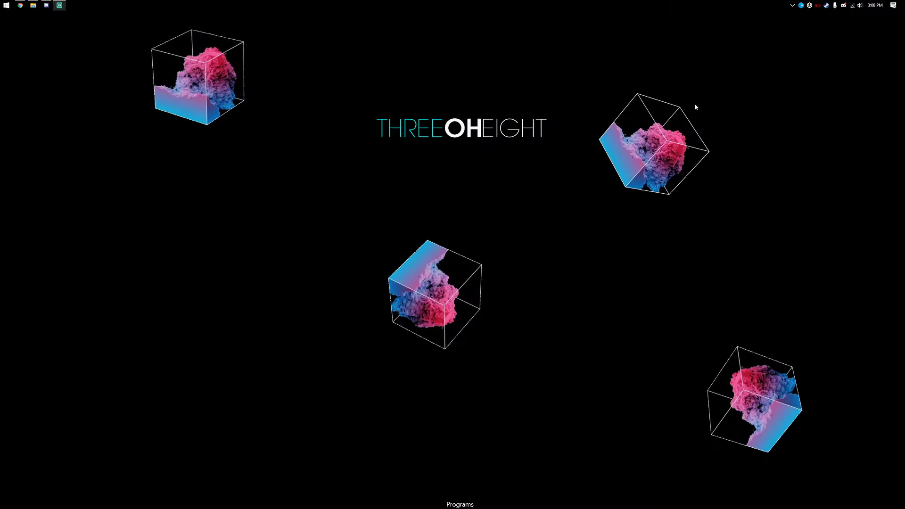
- Move the mmc-stable-win32 archive from the Downloads folder to the desktop
click(33, 5)
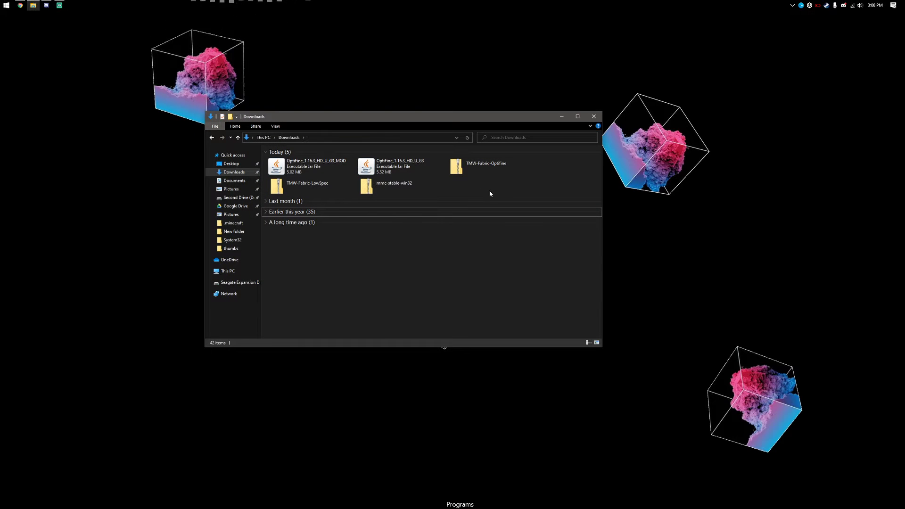
click(389, 193)
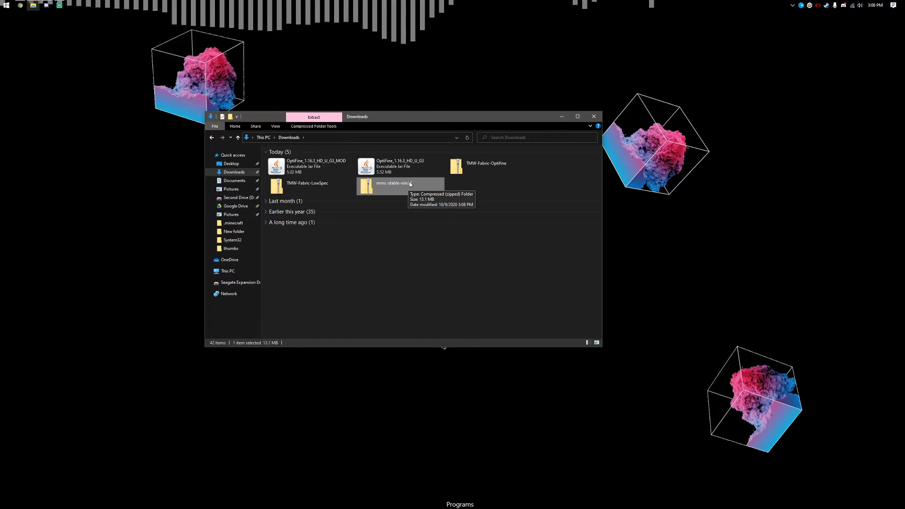
mouse_move(475, 492)
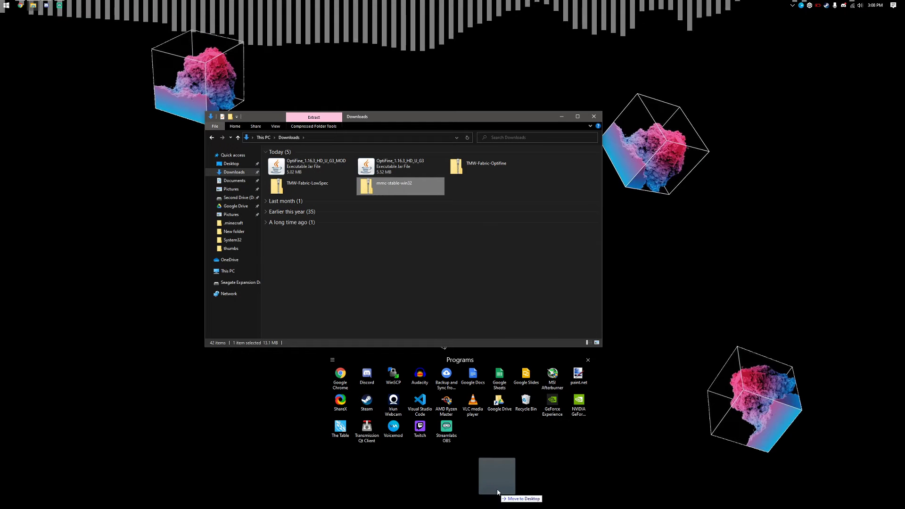
click(497, 460)
key(ctrl+v)
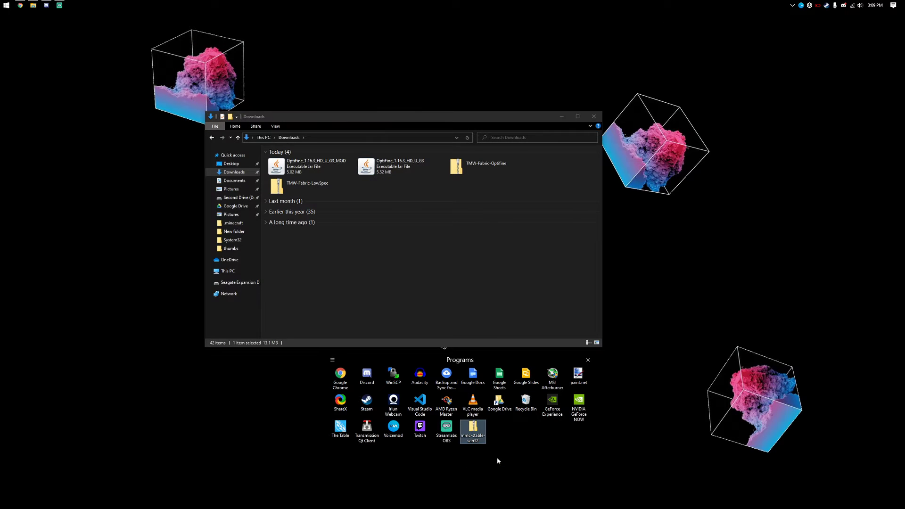
- Extract the mmc-stable-win32 archive to its own folder on the desktop and close the extracted folder's window
right_click(479, 434)
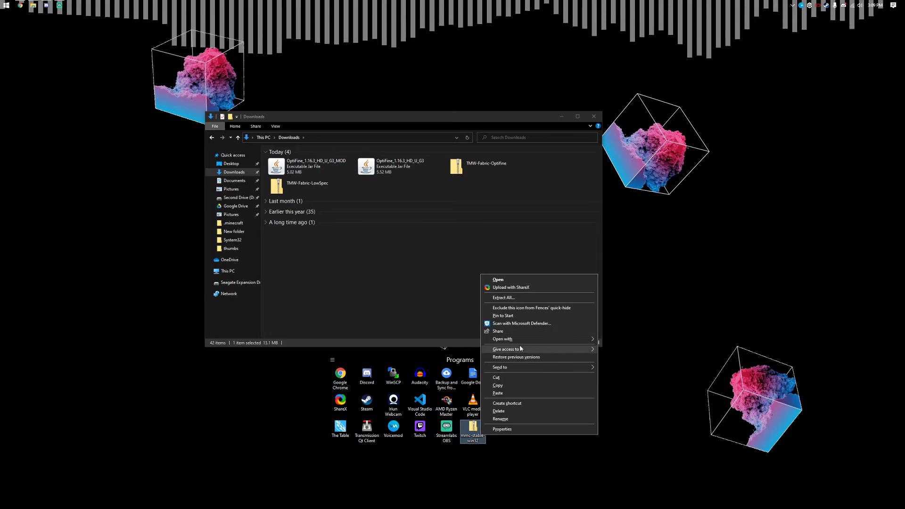
click(517, 299)
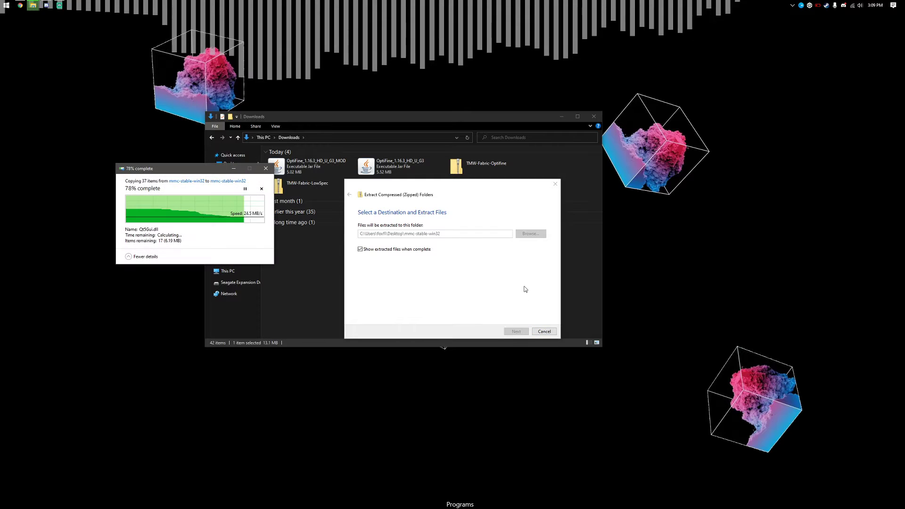
drag(385, 134, 590, 144)
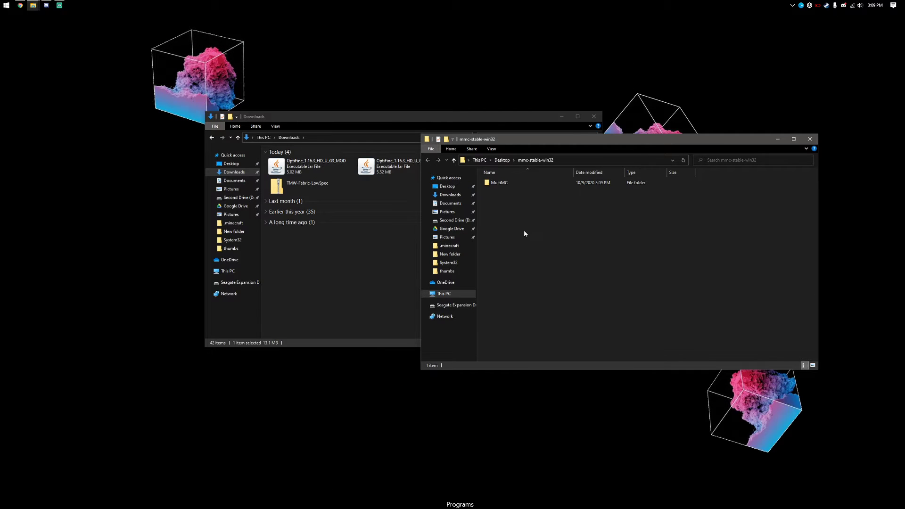
click(809, 139)
- Delete the mmc-stable-win32 archive from the desktop and move the extracted folder into Downloads
mouse_move(461, 481)
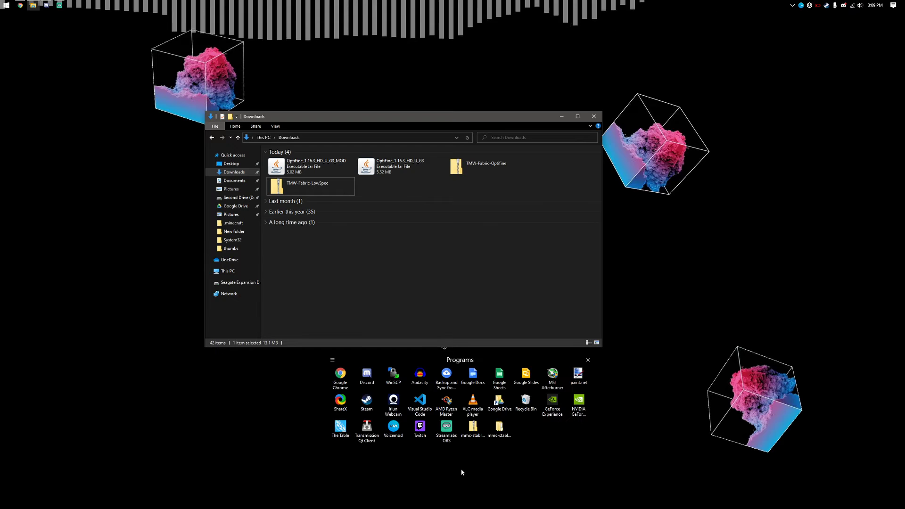
click(481, 430)
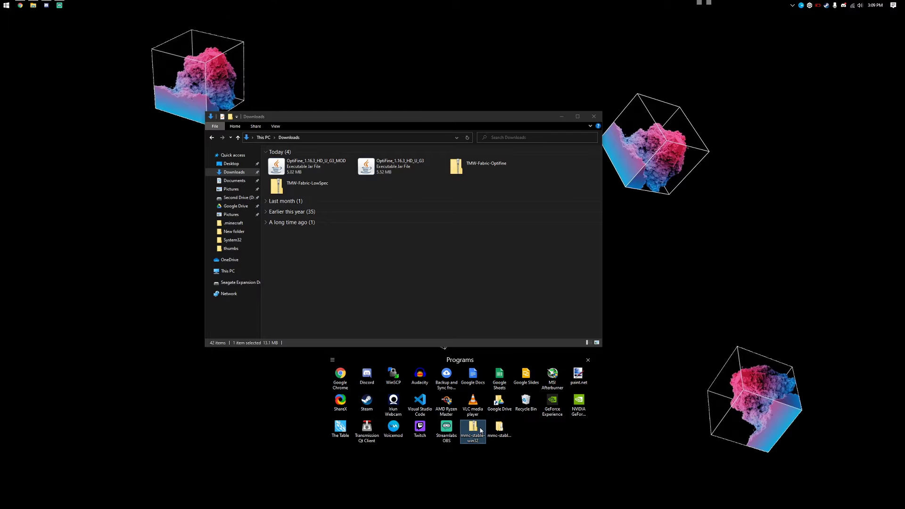
key(Delete)
key(Return)
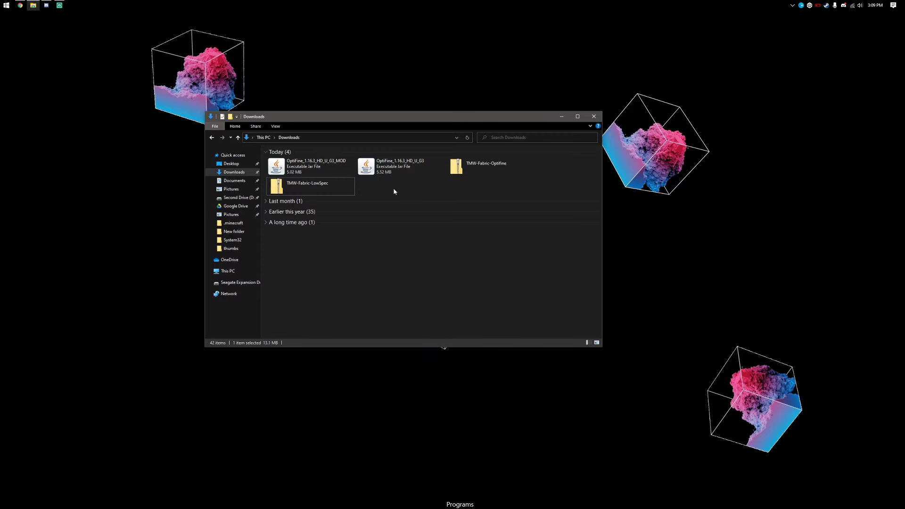
click(407, 187)
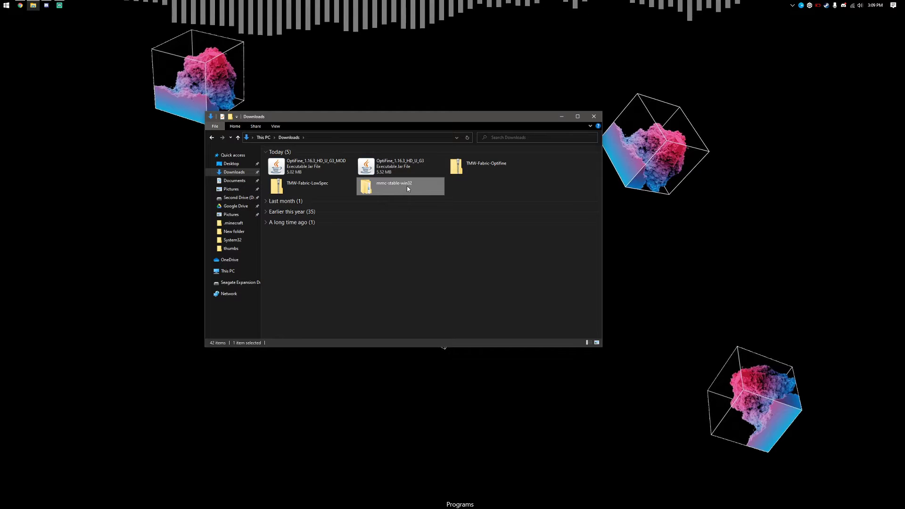
- Launch the MultiMC application from the MultiMC folder inside mmc-stable-win32
double_click(406, 187)
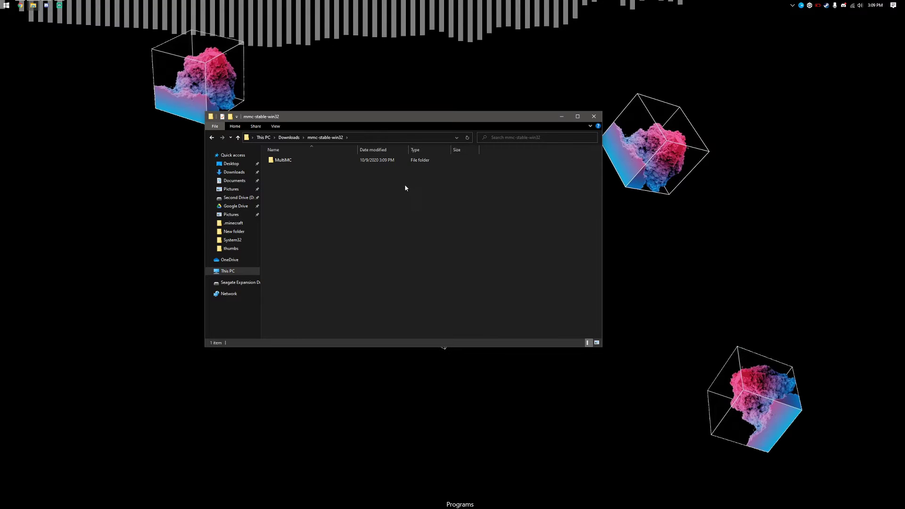
double_click(284, 159)
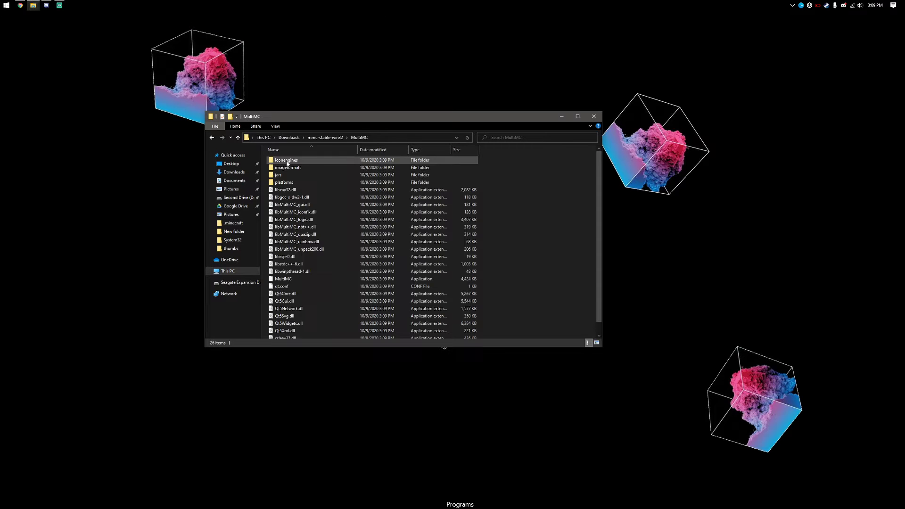
double_click(317, 282)
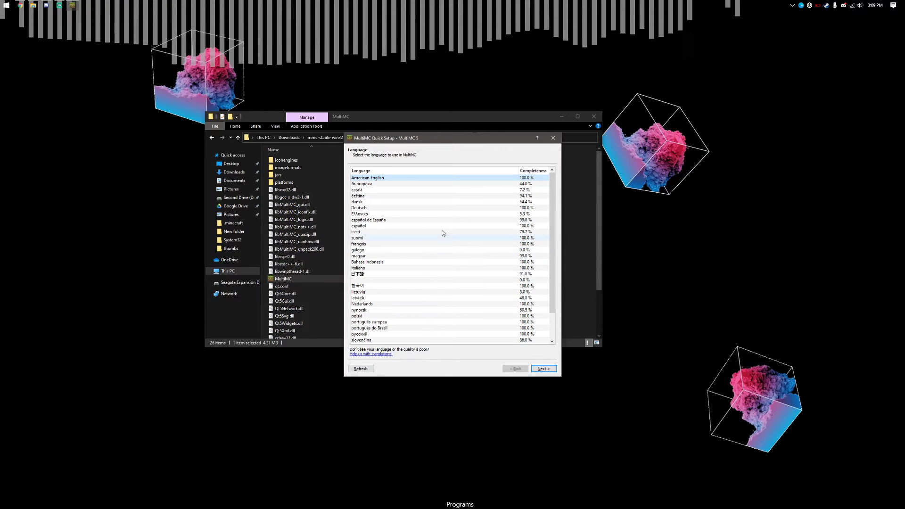
- Move the quick setup window clear of the file list and accept American English as the language
drag(403, 141, 583, 117)
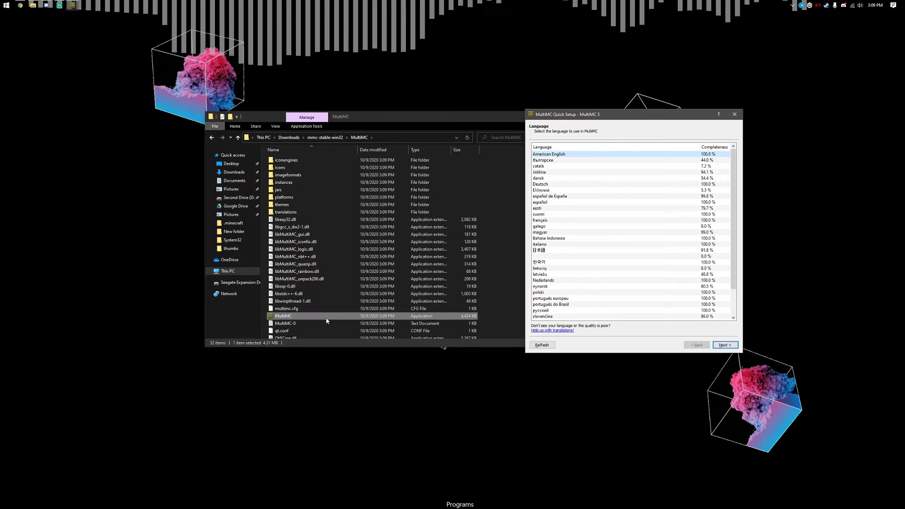
drag(629, 116, 526, 117)
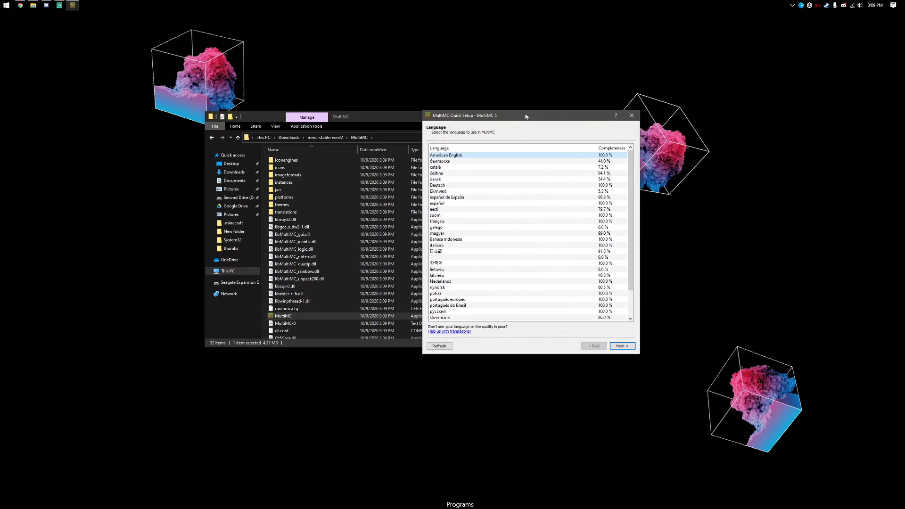
click(620, 346)
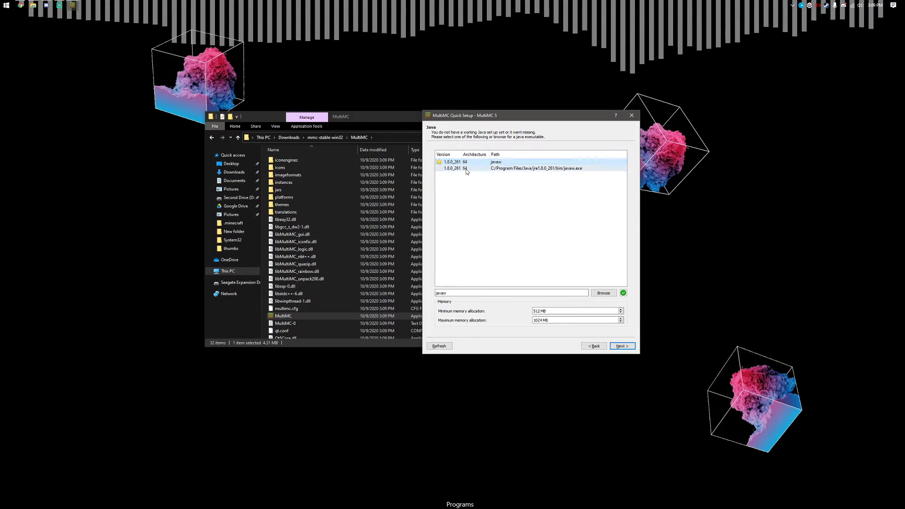
- Set the maximum memory allocation to 4096 MB and finish the quick setup with analytics enabled
click(621, 318)
click(621, 319)
click(621, 319)
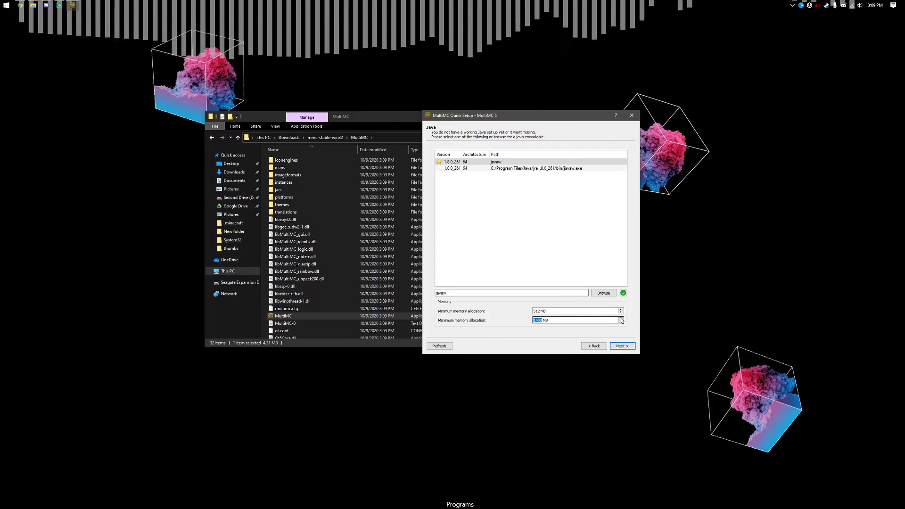
click(621, 318)
click(621, 319)
click(621, 319)
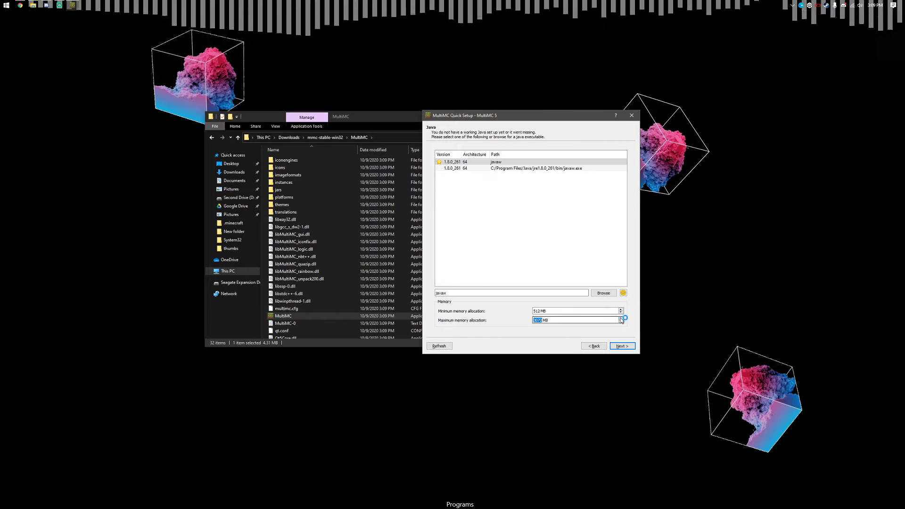
click(621, 319)
click(621, 319)
click(621, 319)
click(622, 318)
click(621, 318)
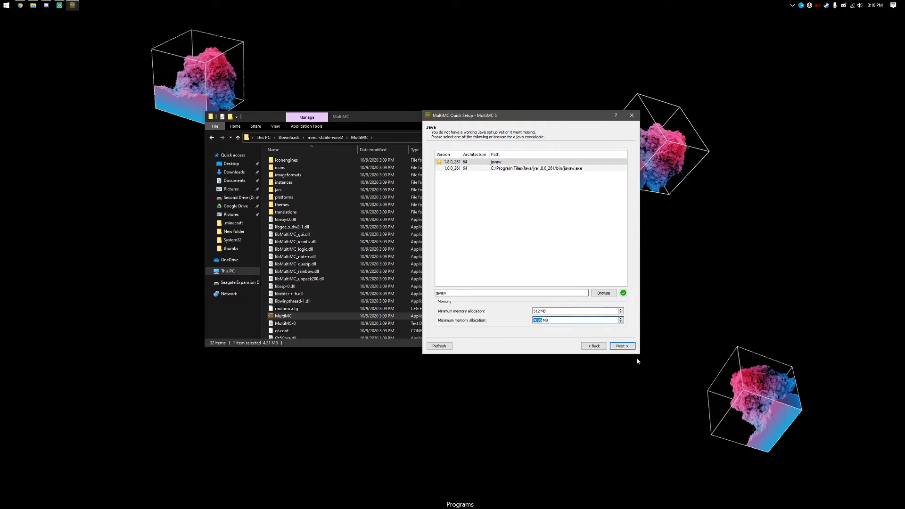
click(627, 347)
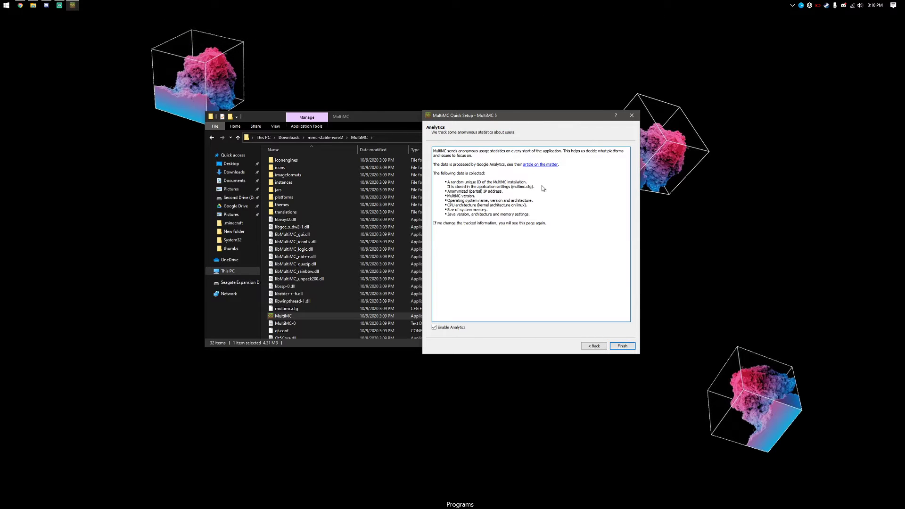
click(622, 346)
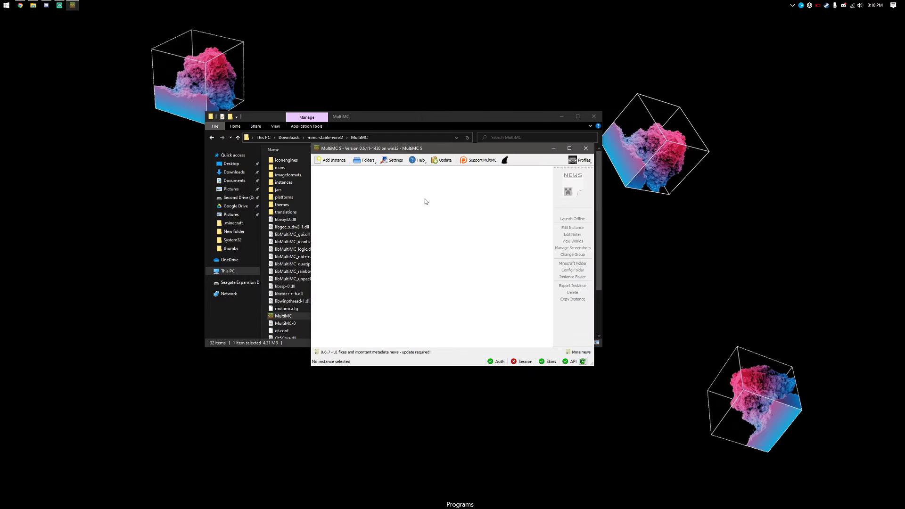
- Place the MultiMC and file windows side by side and return the file window to the Downloads folder
drag(404, 148, 645, 126)
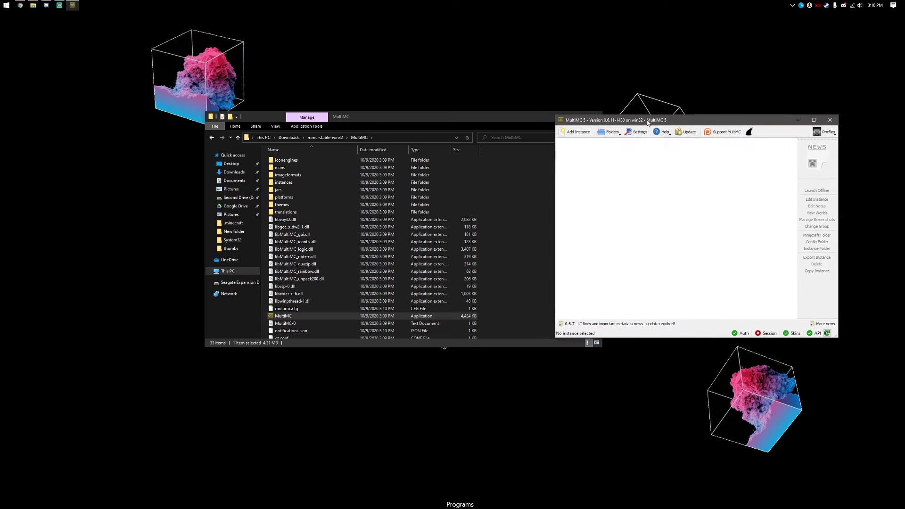
drag(377, 119, 335, 97)
click(249, 116)
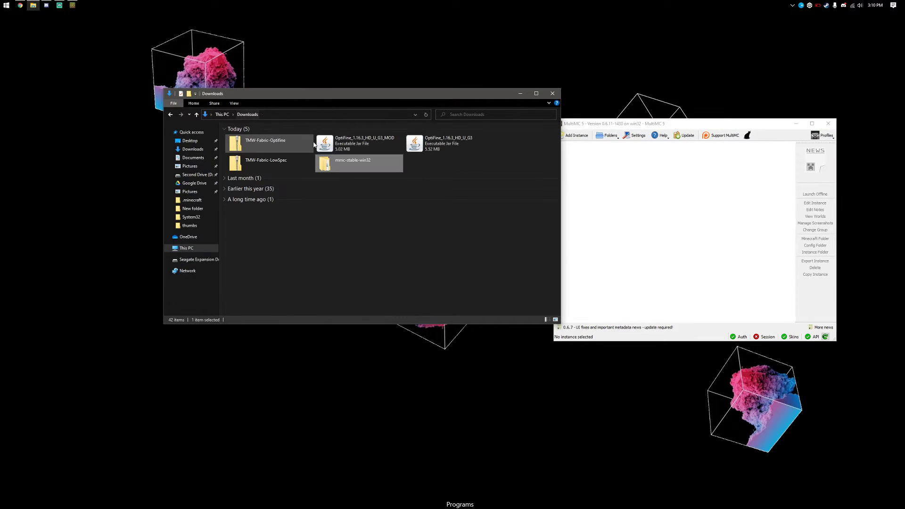
- Start a new MultiMC instance imported from a zip, choosing TMW-Fabric-Optifine from Downloads as the modpack file
right_click(601, 179)
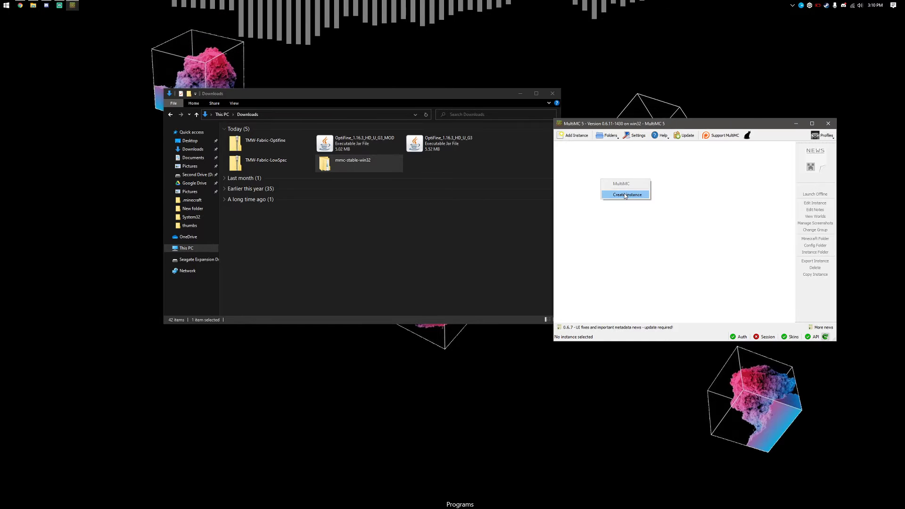
click(610, 196)
click(592, 222)
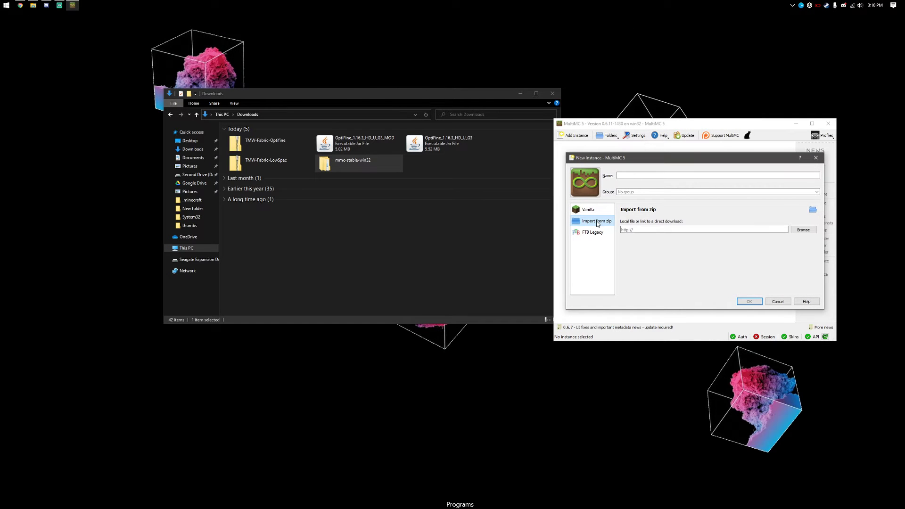
click(802, 230)
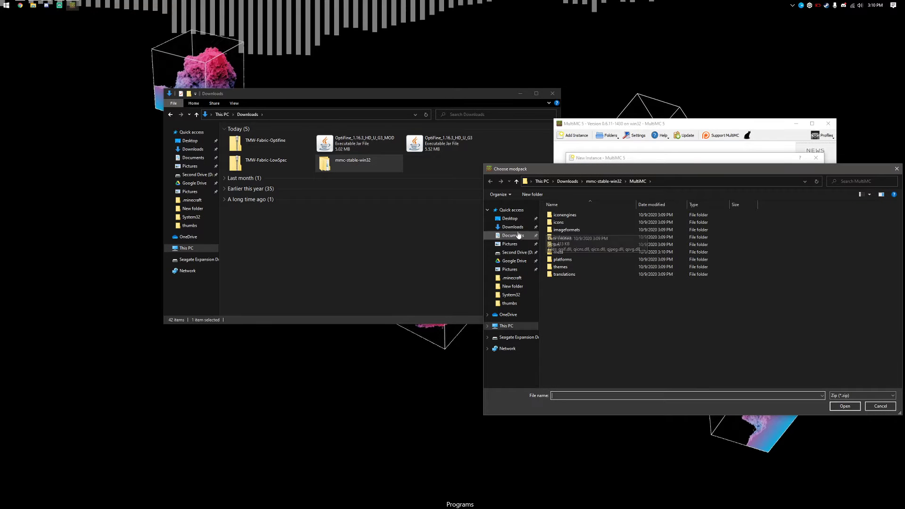
click(512, 227)
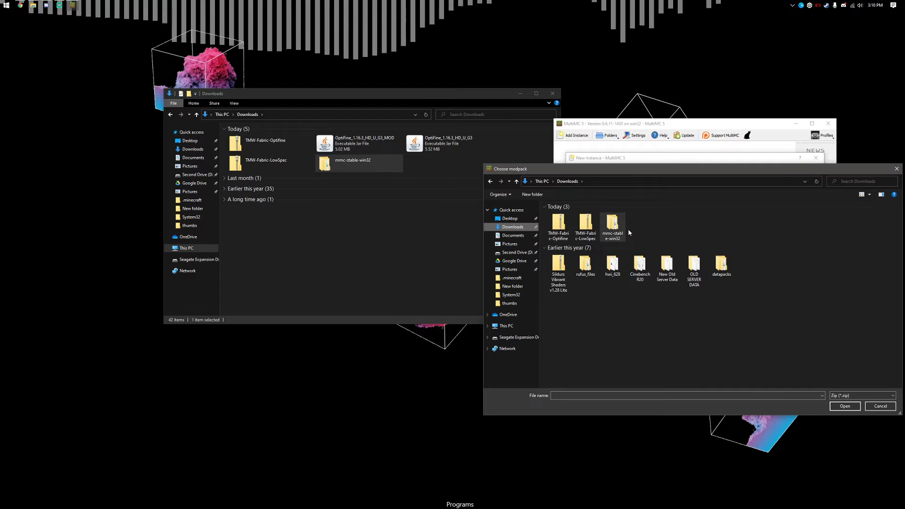
click(558, 226)
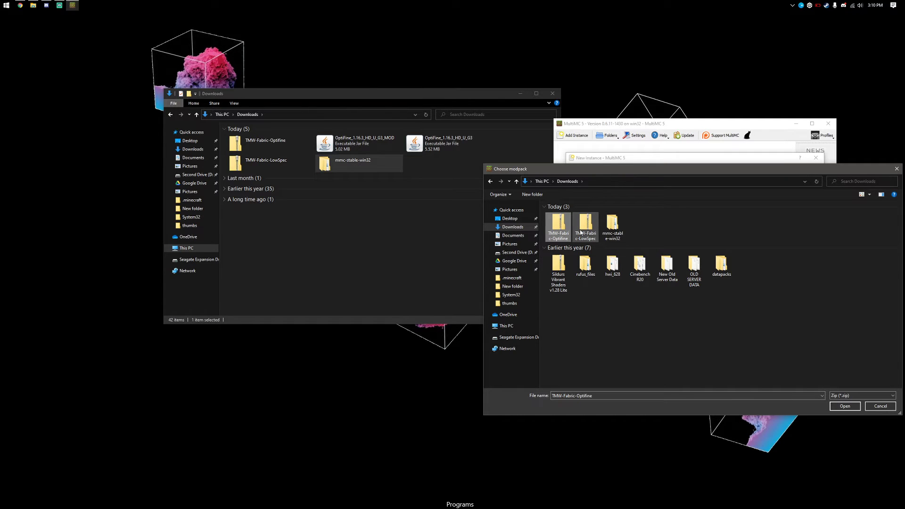
click(850, 408)
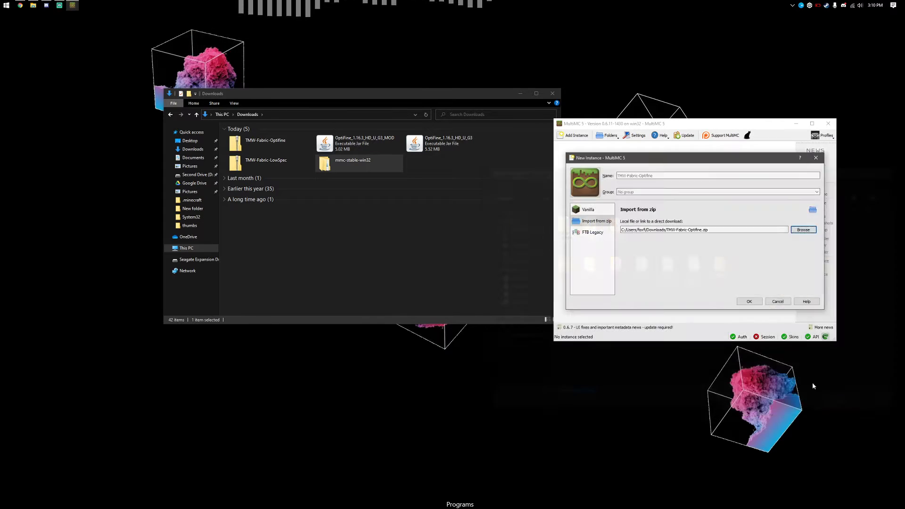
- Complete the TMW-Fabric-Optifine import and import TMW-Fabric-LowSpec from Downloads as a second zip-based instance
click(749, 302)
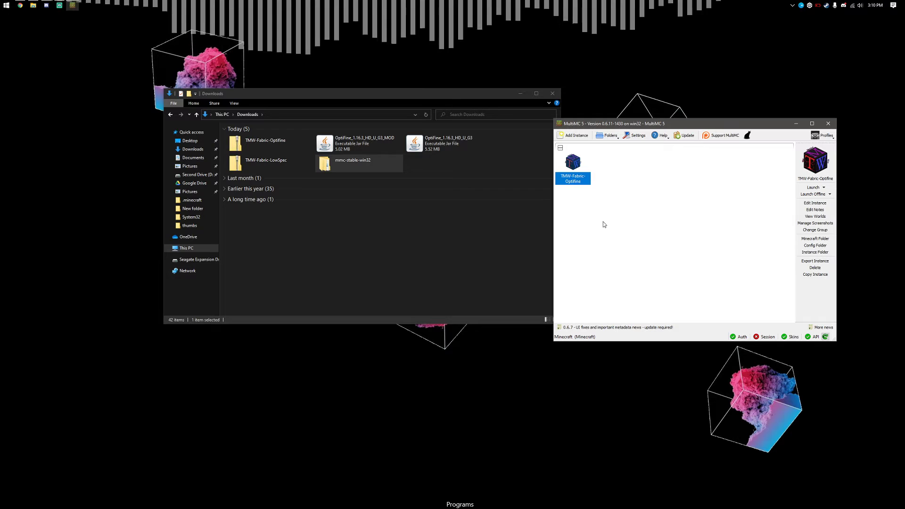
right_click(615, 178)
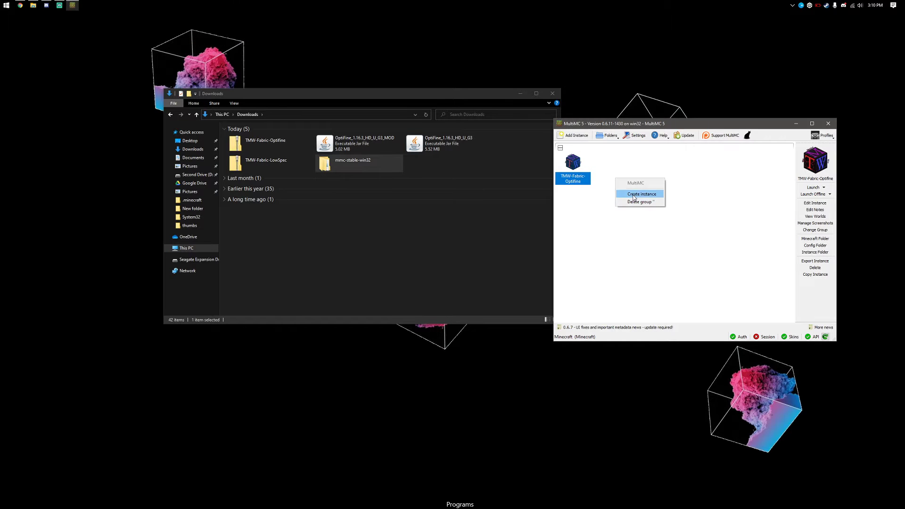
click(627, 203)
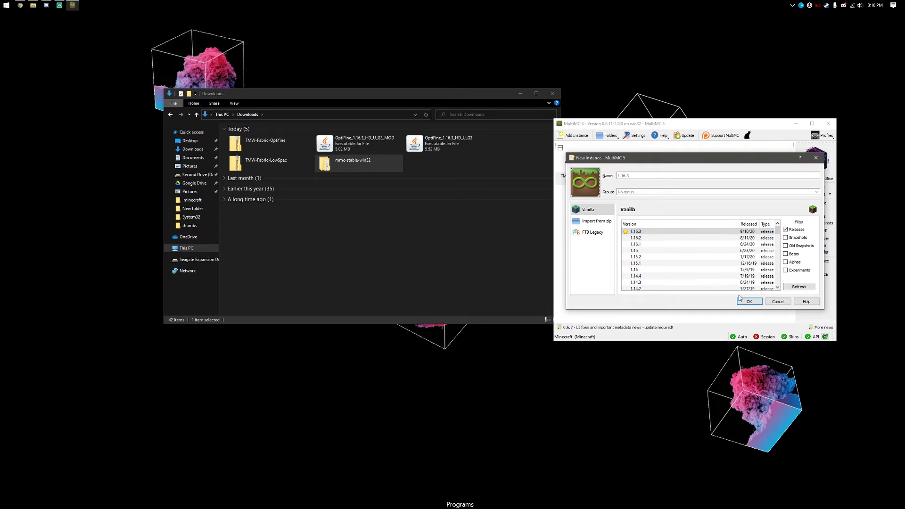
click(610, 221)
click(797, 231)
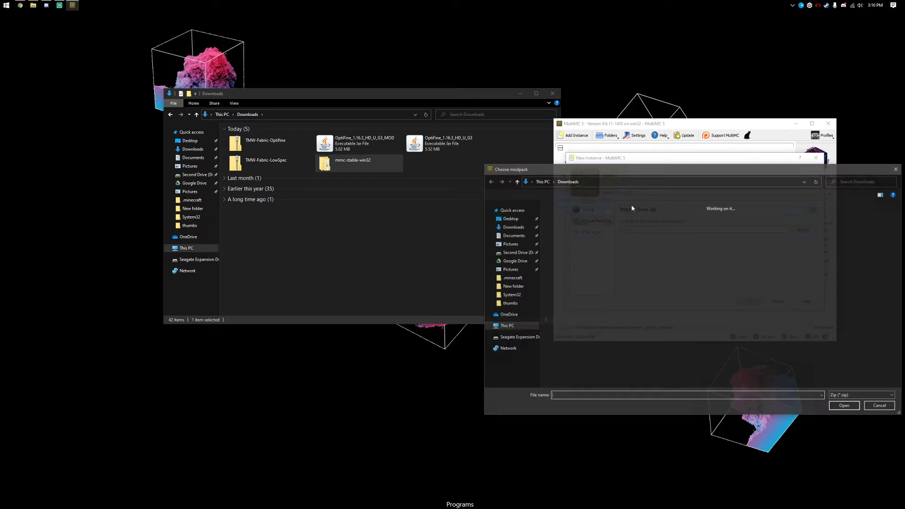
click(584, 227)
click(845, 406)
click(752, 303)
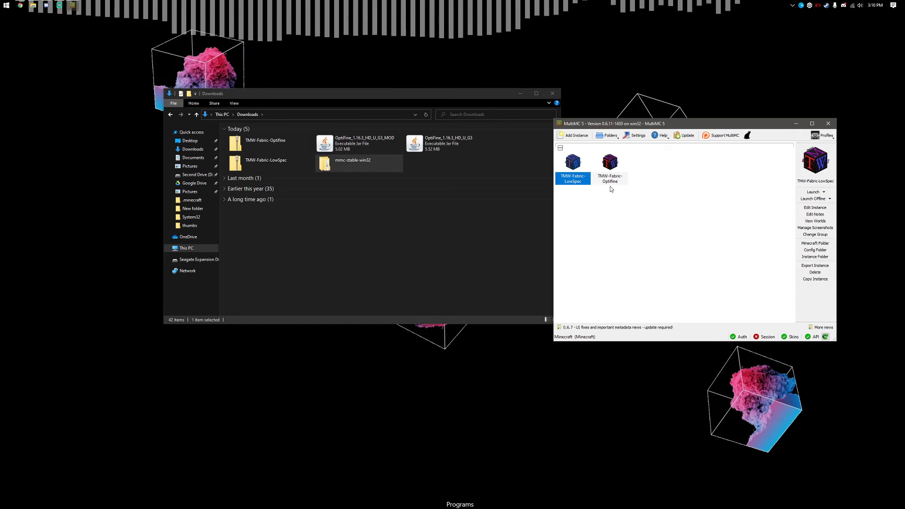
- Move the MultiMC and Downloads windows apart and minimize the Downloads window
drag(740, 126, 608, 126)
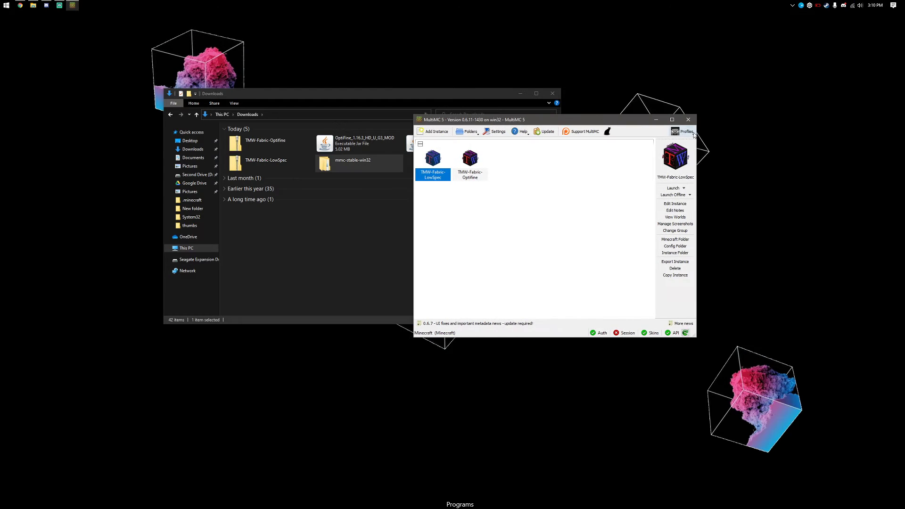
drag(626, 124, 1, 145)
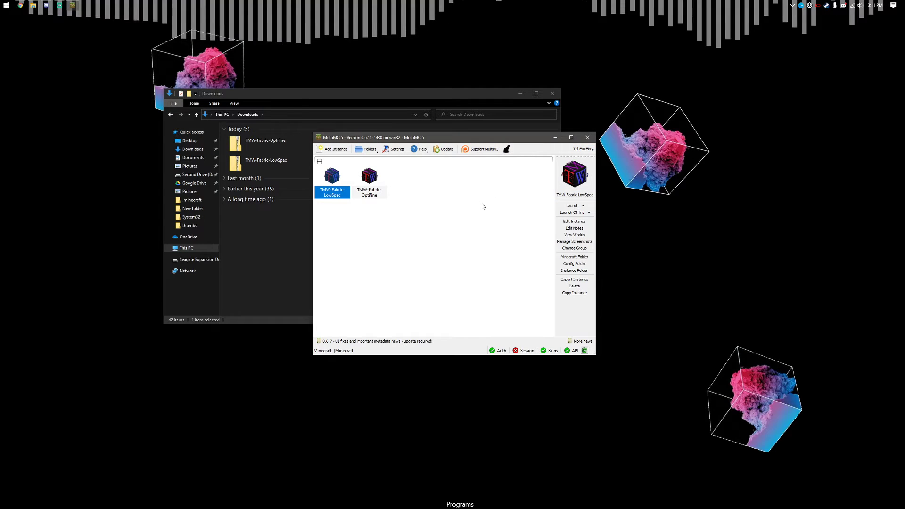
drag(451, 140, 710, 107)
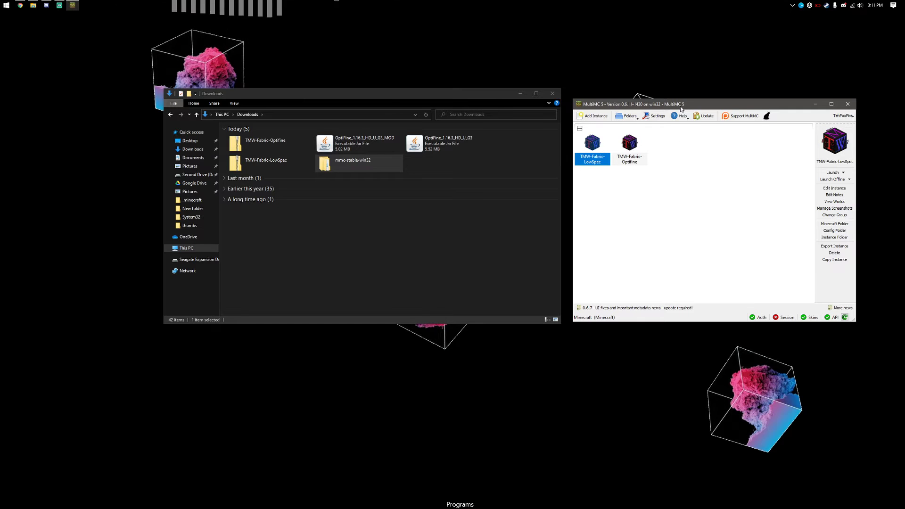
drag(681, 109, 674, 104)
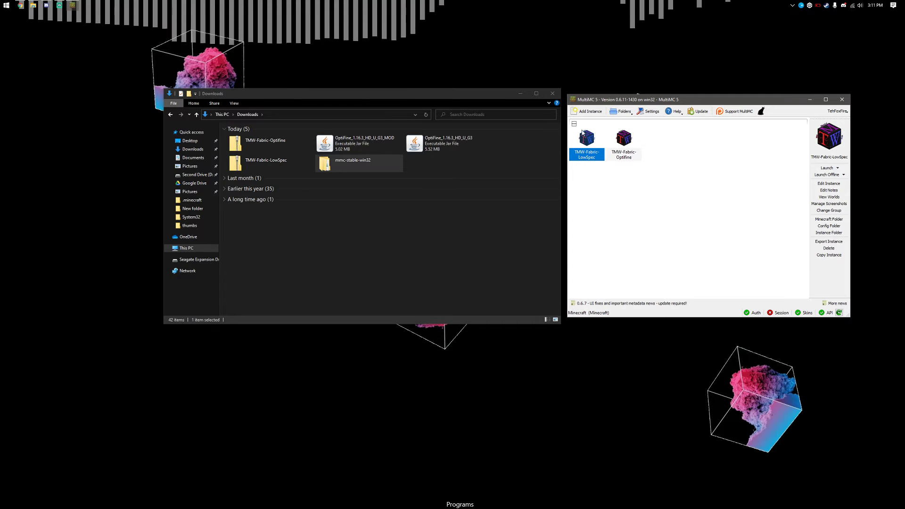
drag(453, 96, 337, 162)
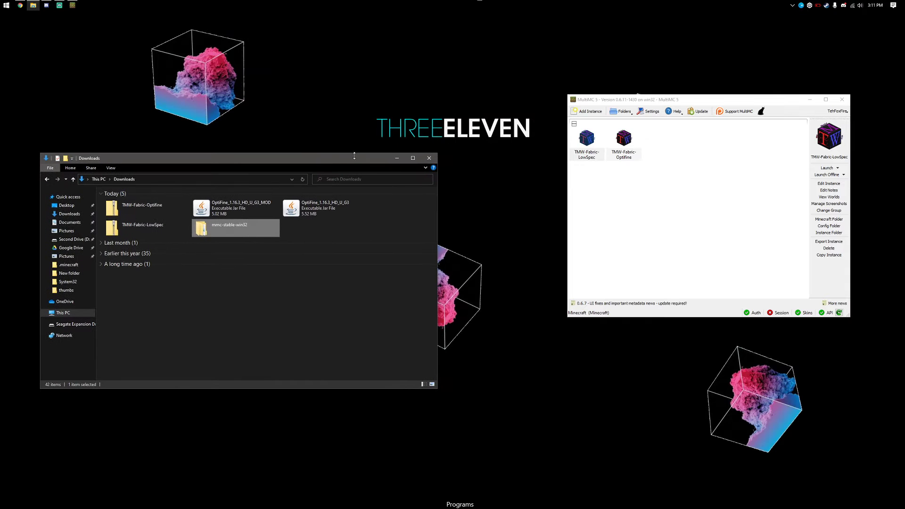
drag(663, 101, 618, 163)
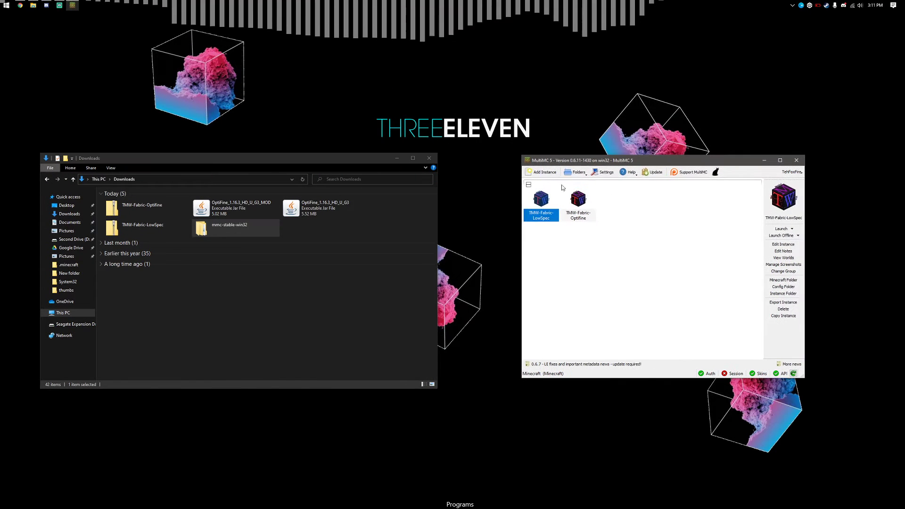
click(395, 158)
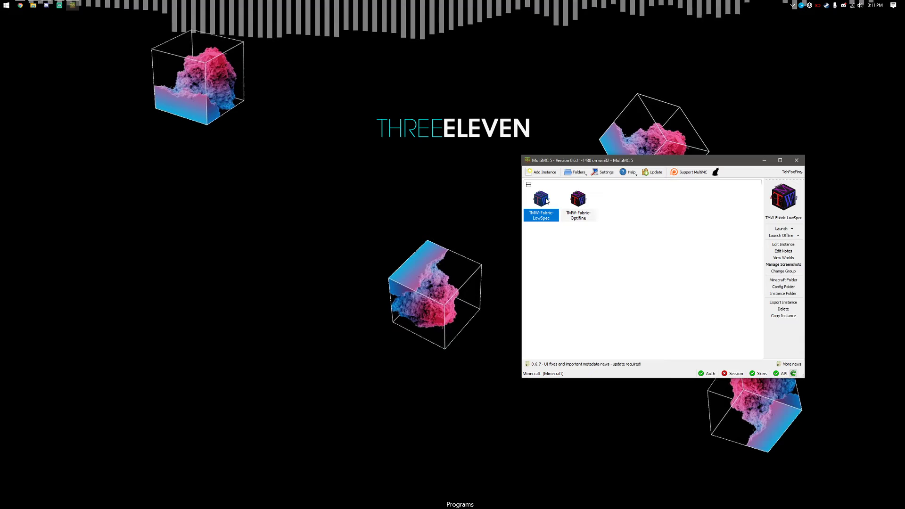
- Launch the TMW-Fabric-LowSpec instance and maximize the Minecraft window
double_click(546, 201)
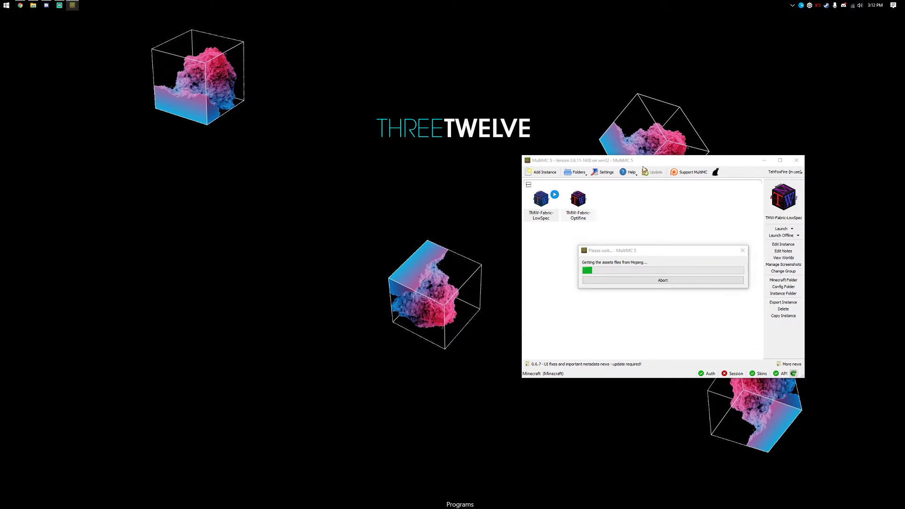
drag(654, 254, 602, 244)
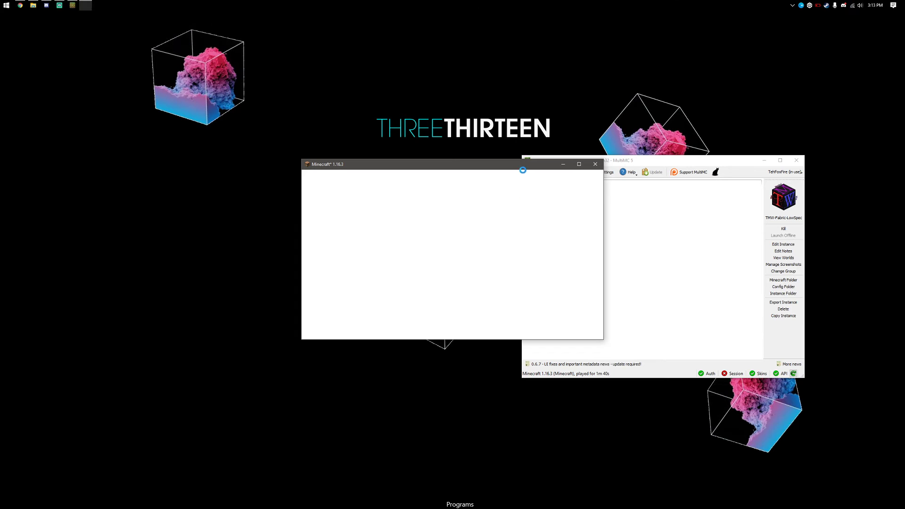
click(652, 162)
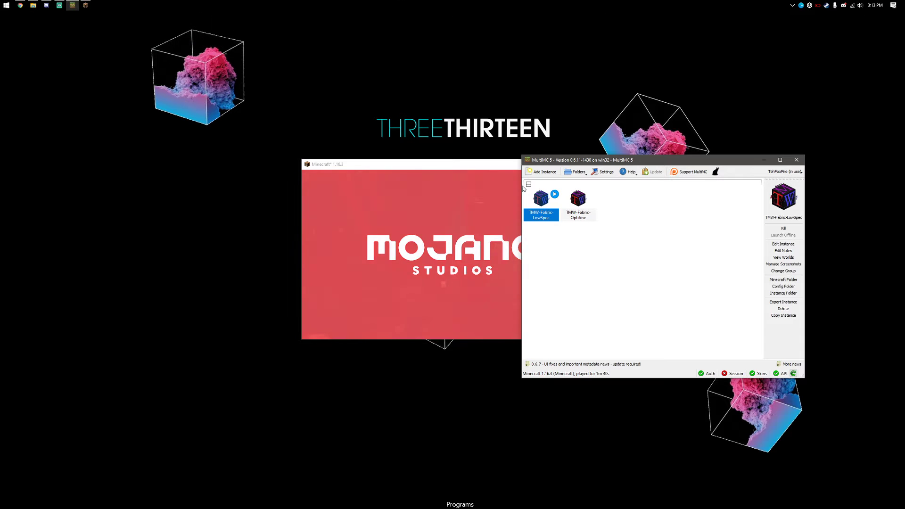
double_click(491, 167)
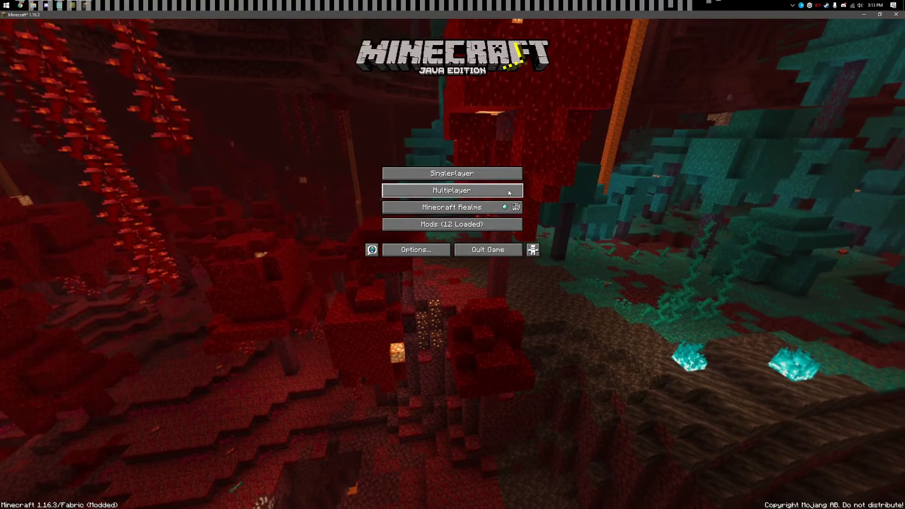
- Check the preconfigured multiplayer server list and return to the title screen
click(463, 191)
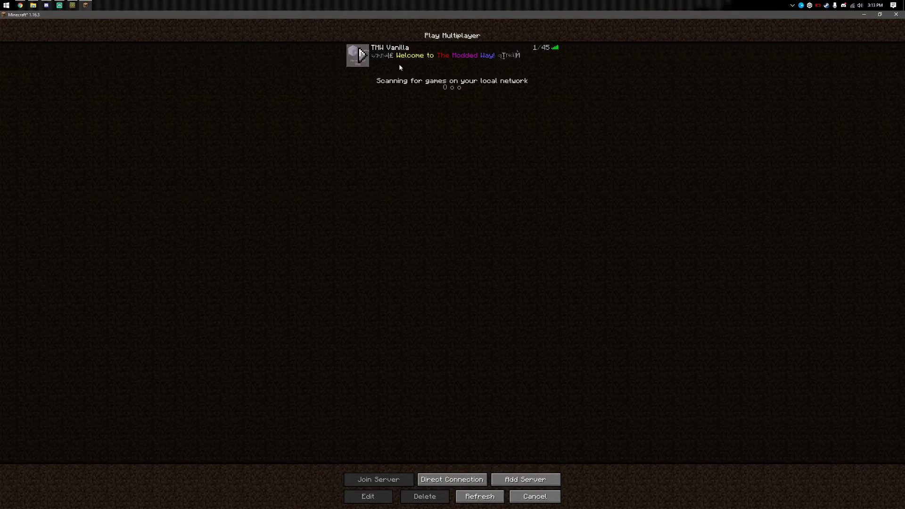
mouse_move(535, 50)
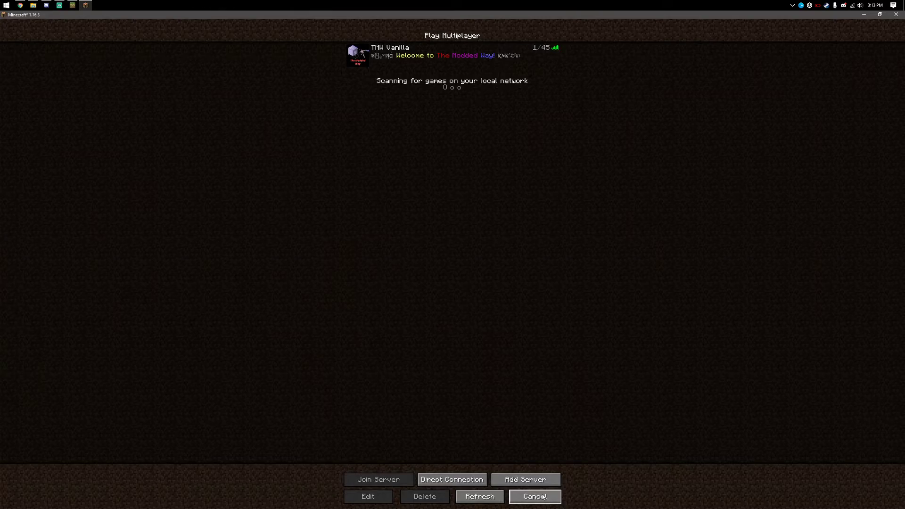
key(Escape)
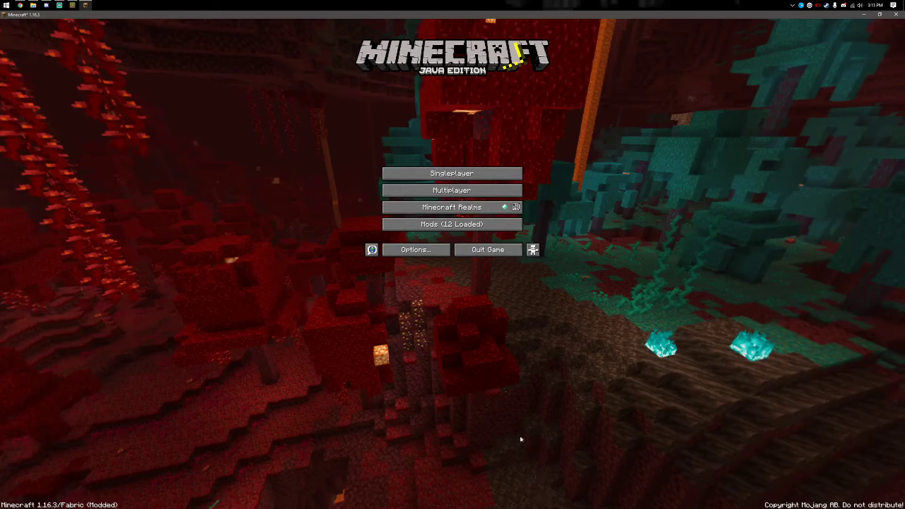
- Create a new singleplayer world in Creative mode with the Superflat world type
click(444, 174)
double_click(418, 97)
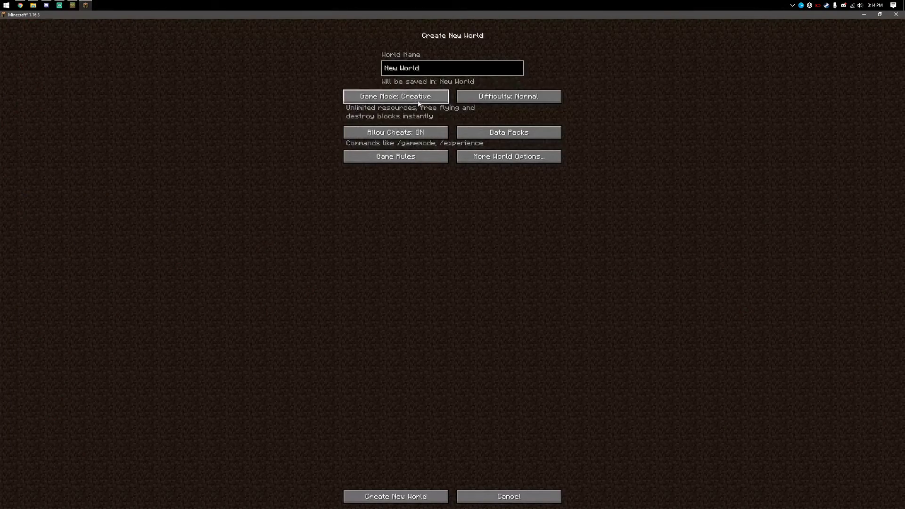
click(509, 156)
click(504, 99)
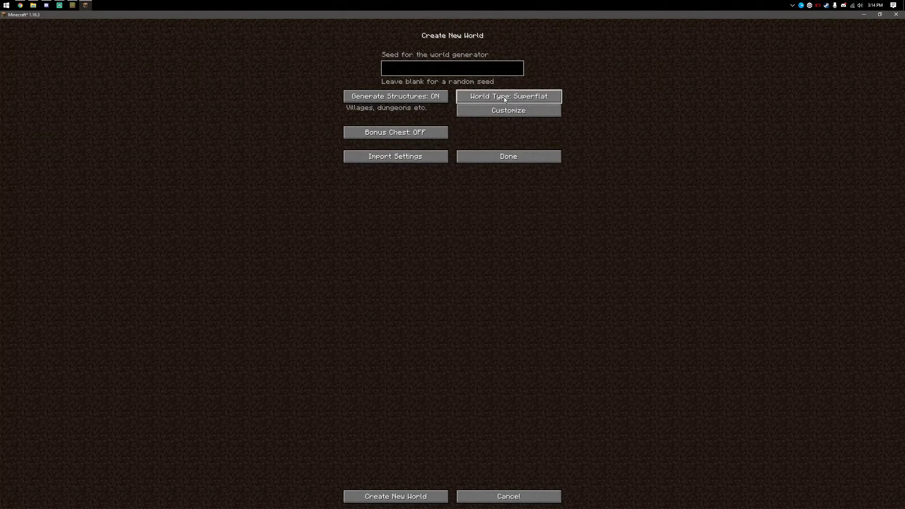
click(393, 495)
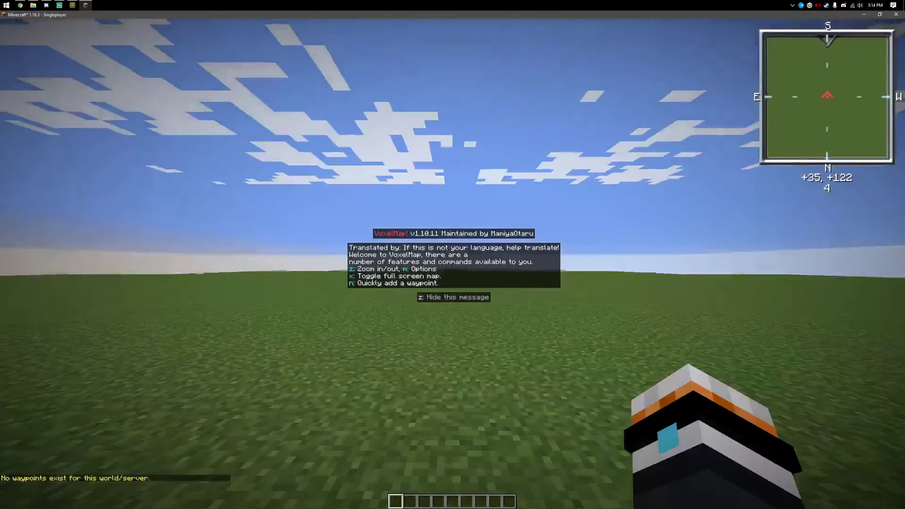
- Dismiss the VoxelMap welcome message, fly up above the ground and show the debug overlay
key(z)
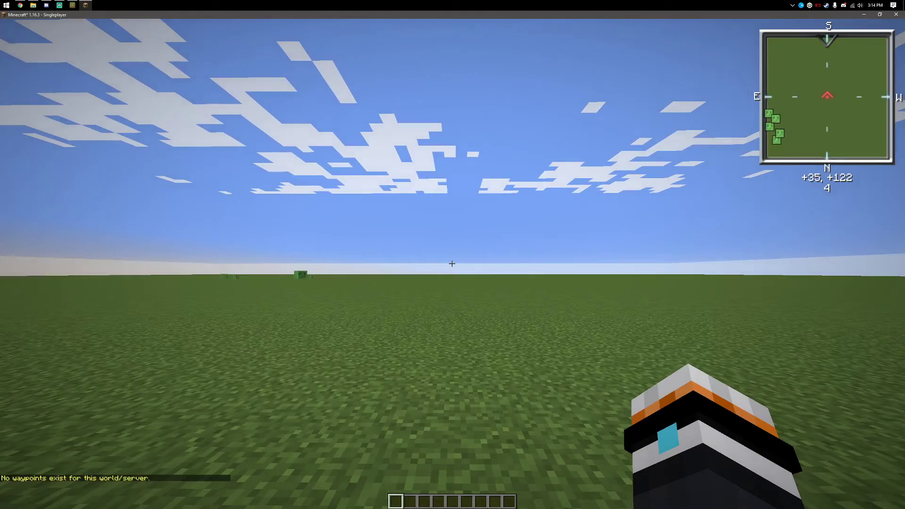
key(space)
key(space)
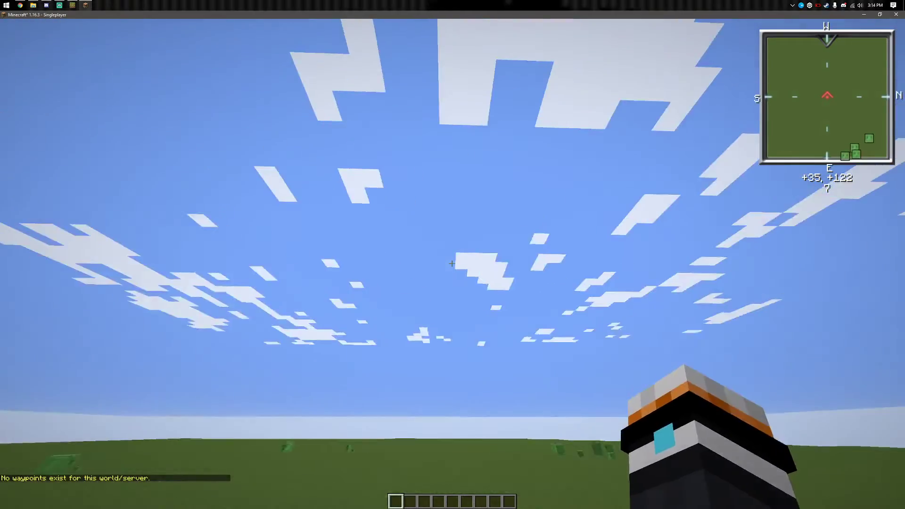
key(space)
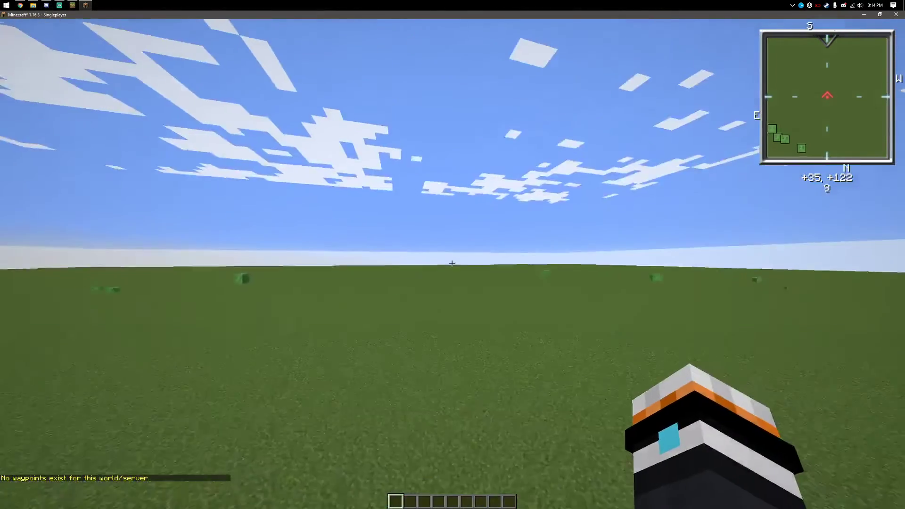
key(F3)
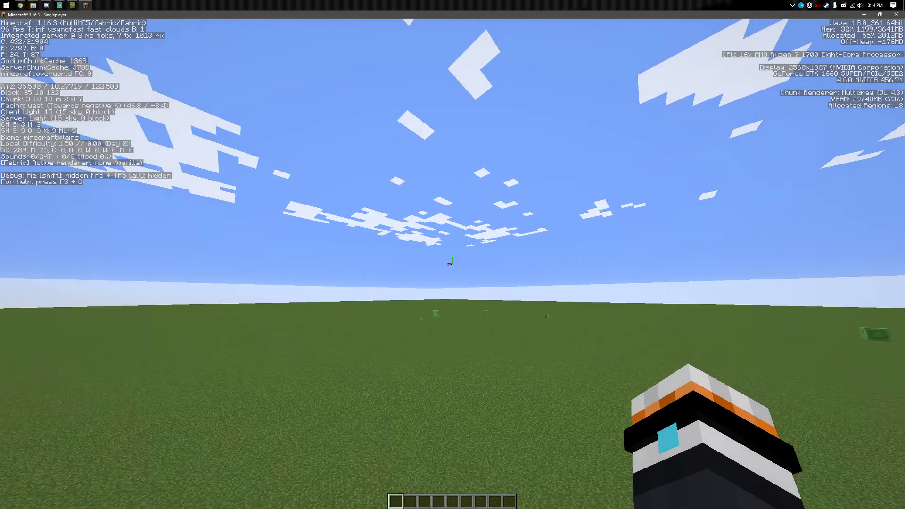
- Turn off V-Sync in the video settings, apply the change and return to the game
key(Escape)
click(414, 214)
click(396, 152)
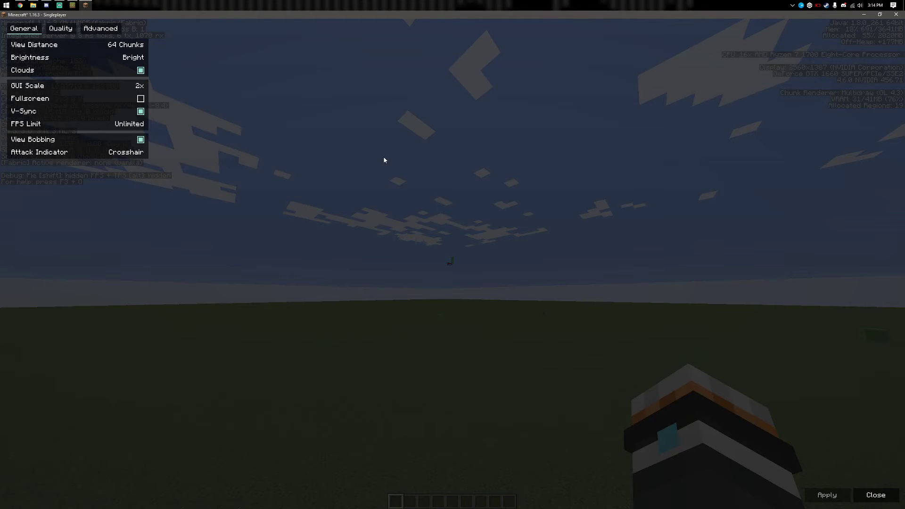
click(140, 111)
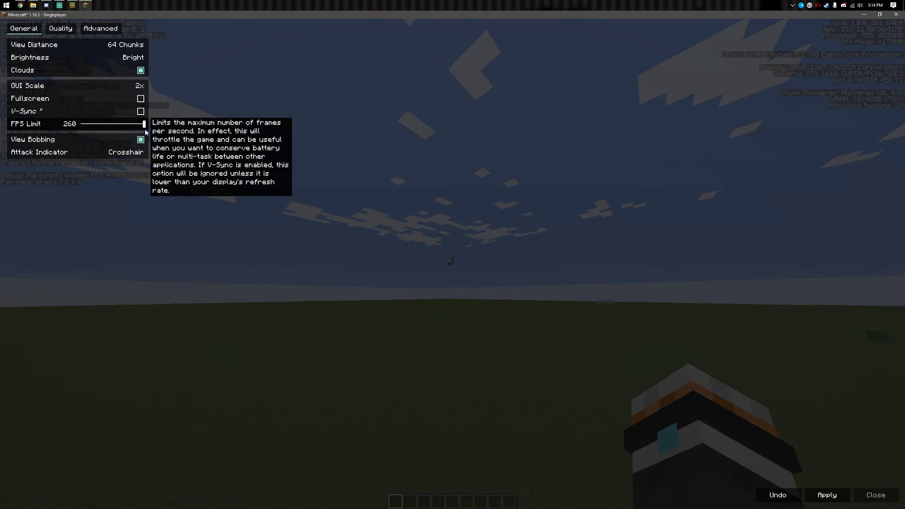
click(825, 502)
key(Escape)
key(Escape)
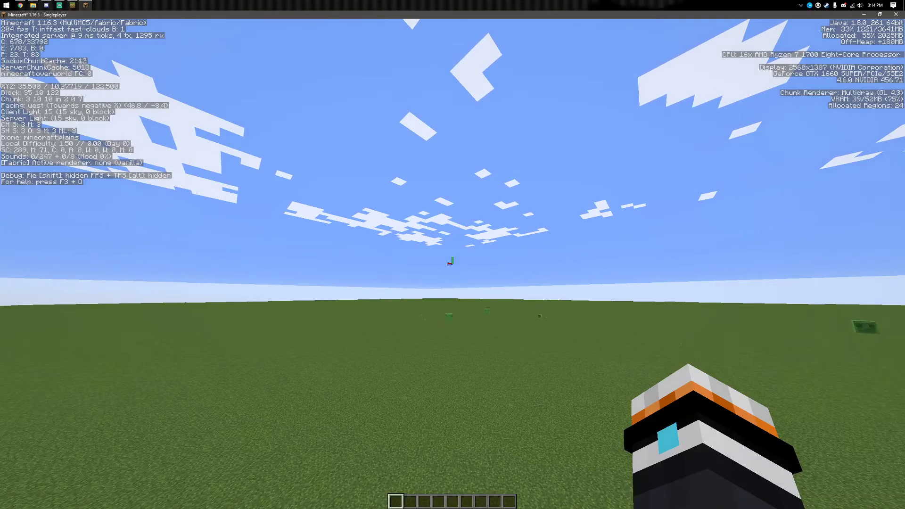
- Fly around the superflat world and zoom in on the surroundings to examine the frame rate and distant terrain
key(space)
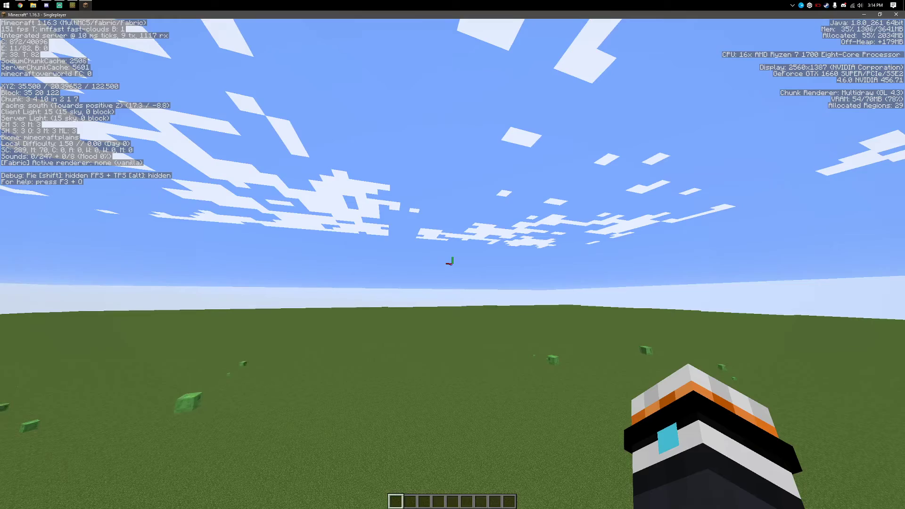
key(w)
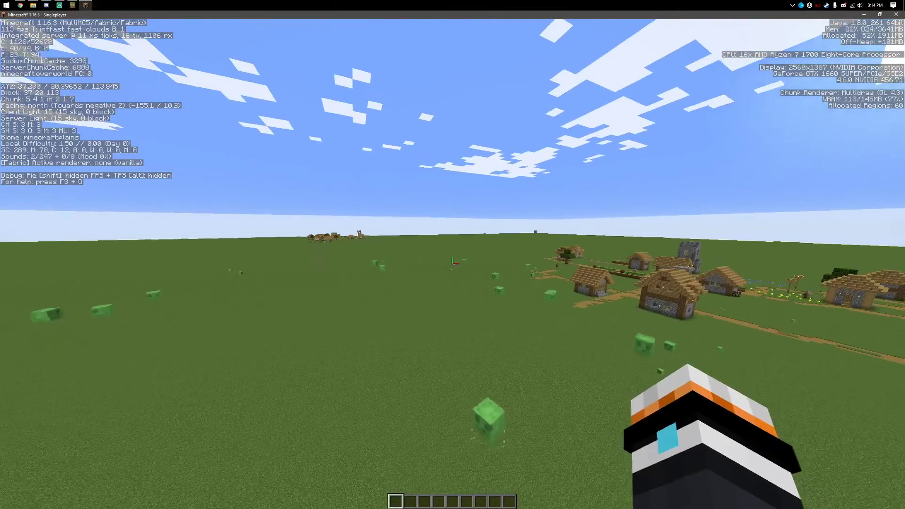
key(c)
key(w)
key(shift)
key(c)
key(w)
key(c)
key(space)
key(s)
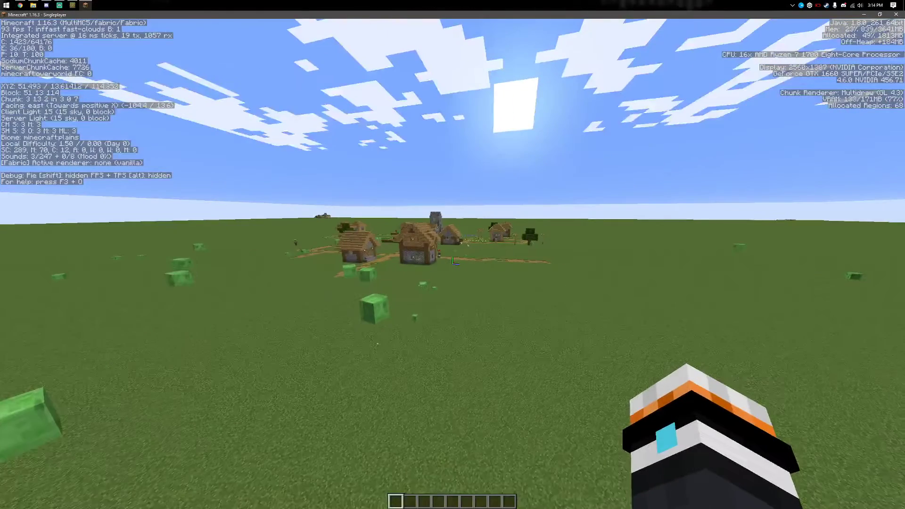
- Set the FPS limit to Unlimited and the view distance to 12 chunks, apply the changes and return to the game
key(Escape)
click(411, 212)
click(385, 152)
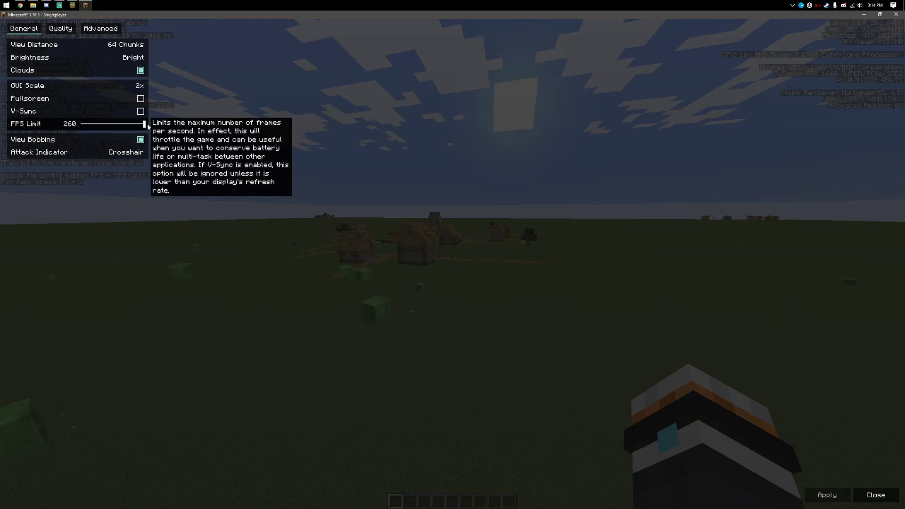
click(147, 125)
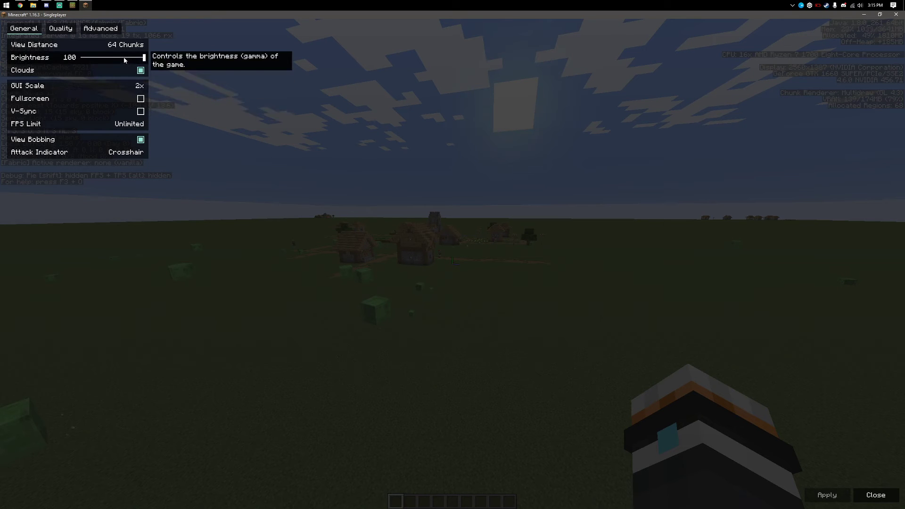
drag(137, 46, 103, 45)
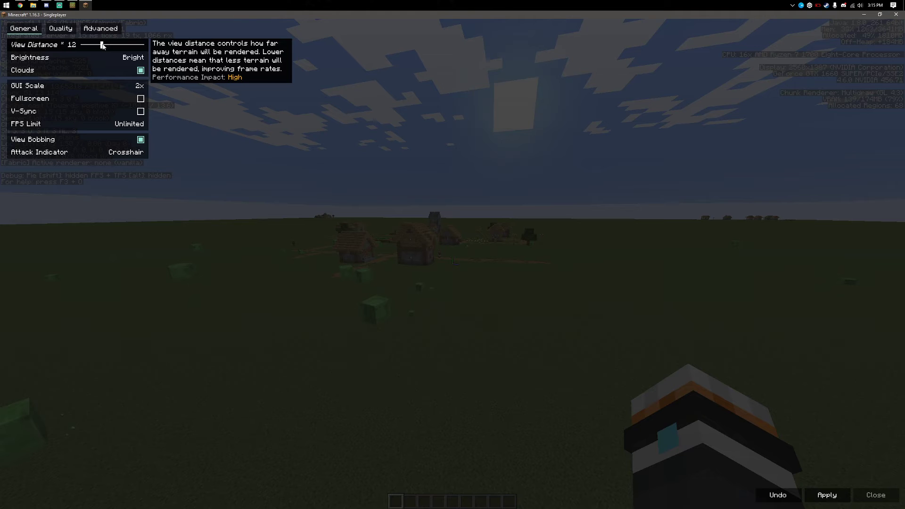
click(825, 494)
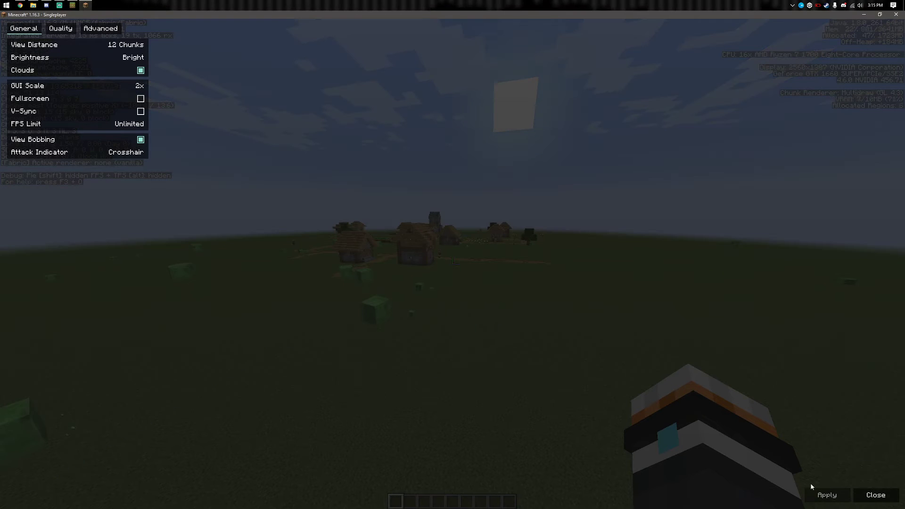
key(Escape)
- Fly up and back down near the village to examine the frame rate and visible terrain at the reduced view distance
key(space)
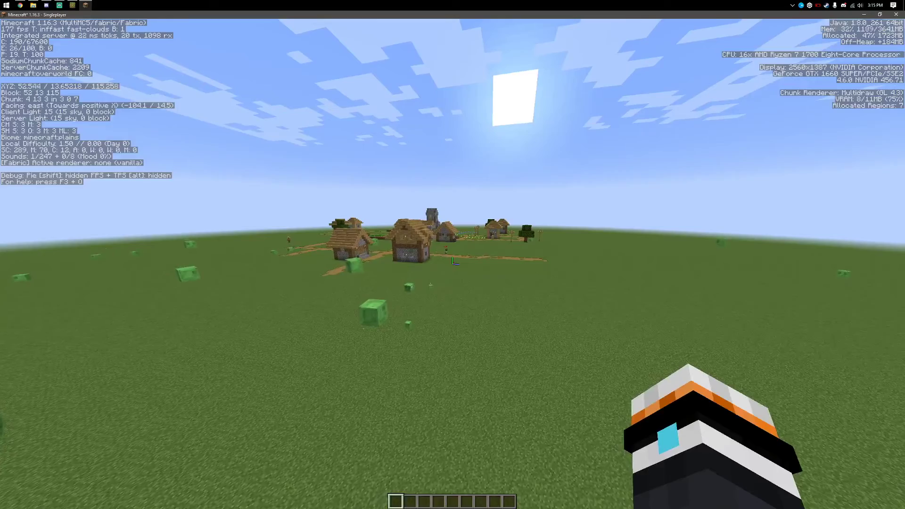
key(space)
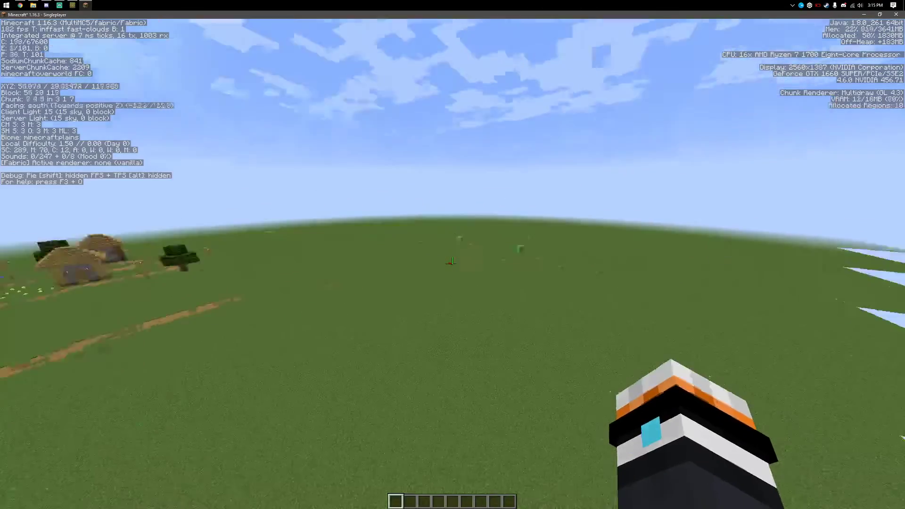
key(shift)
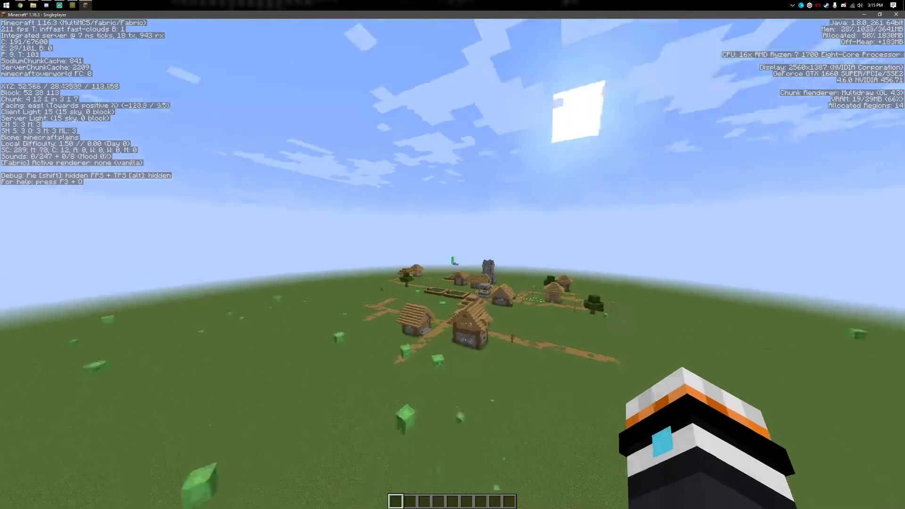
key(shift)
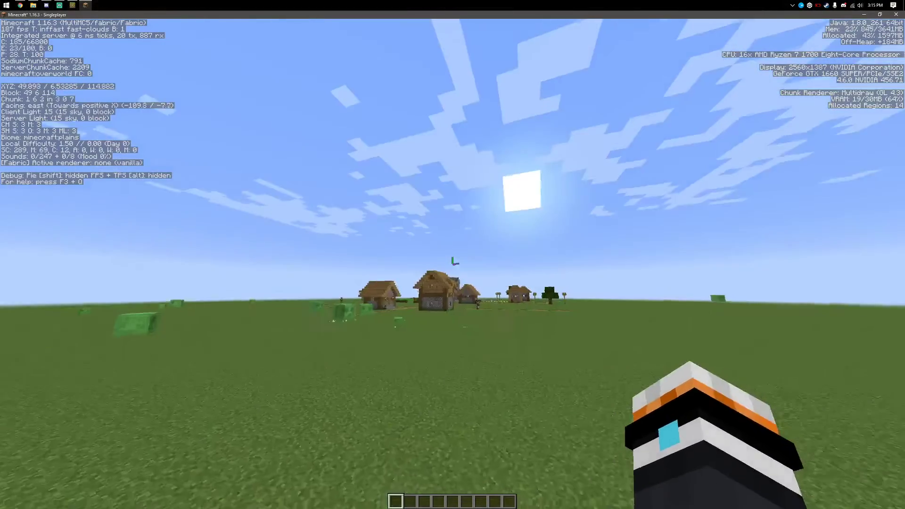
- Reopen the video settings and turn off clouds
key(Escape)
click(411, 207)
click(365, 154)
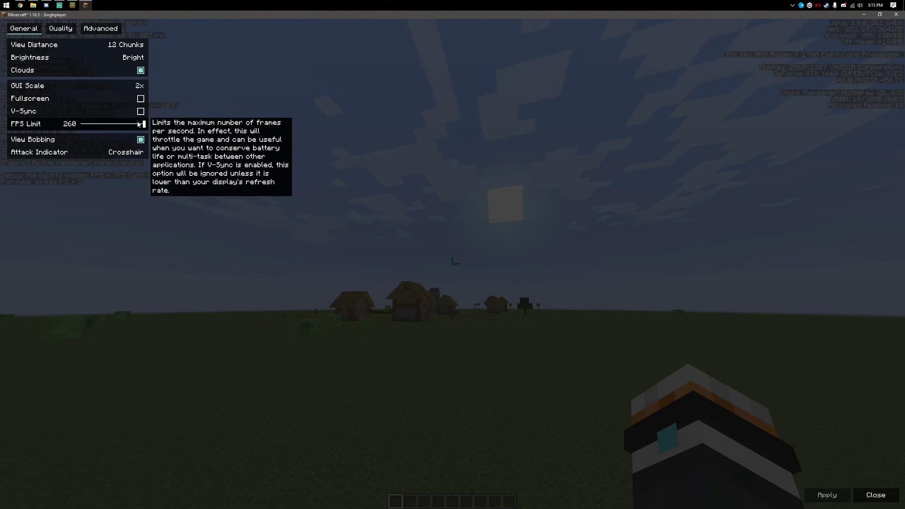
click(60, 29)
click(24, 28)
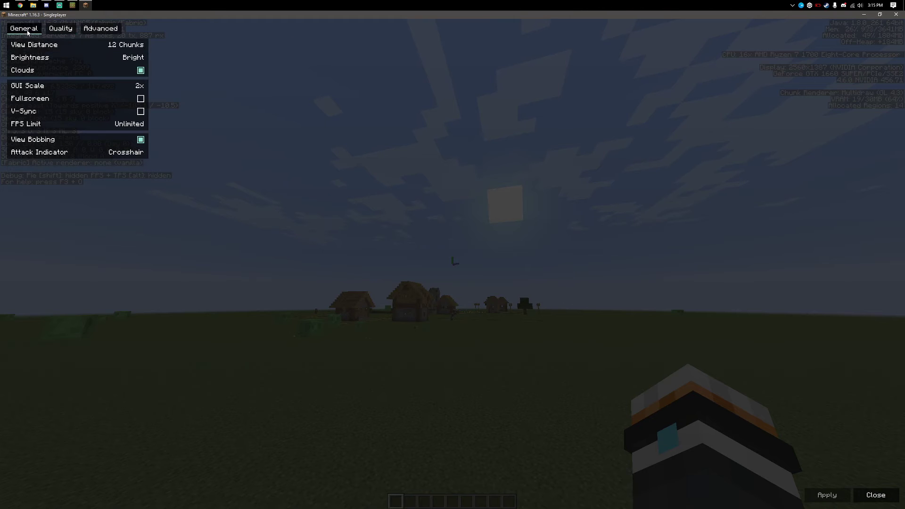
click(125, 68)
- Review the quality and advanced video options, and lower the view distance to 7 chunks, applying the changes before returning to the game
click(64, 28)
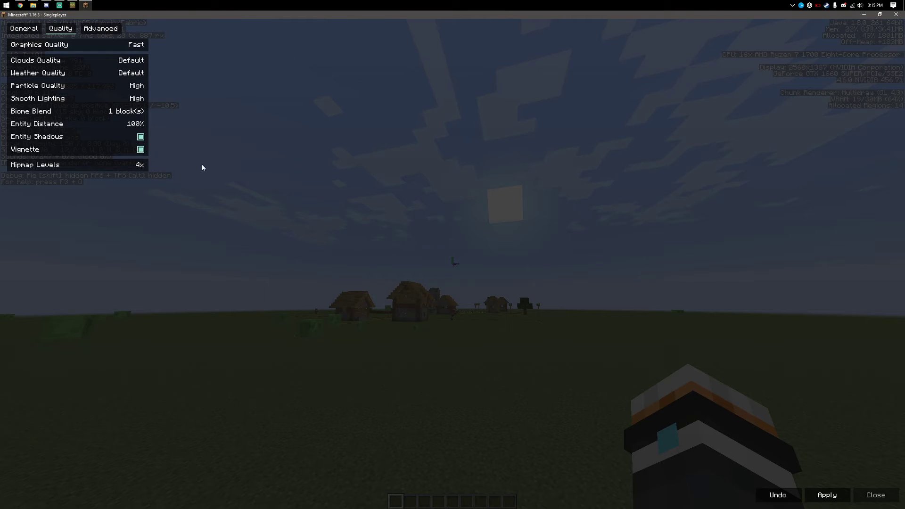
click(92, 32)
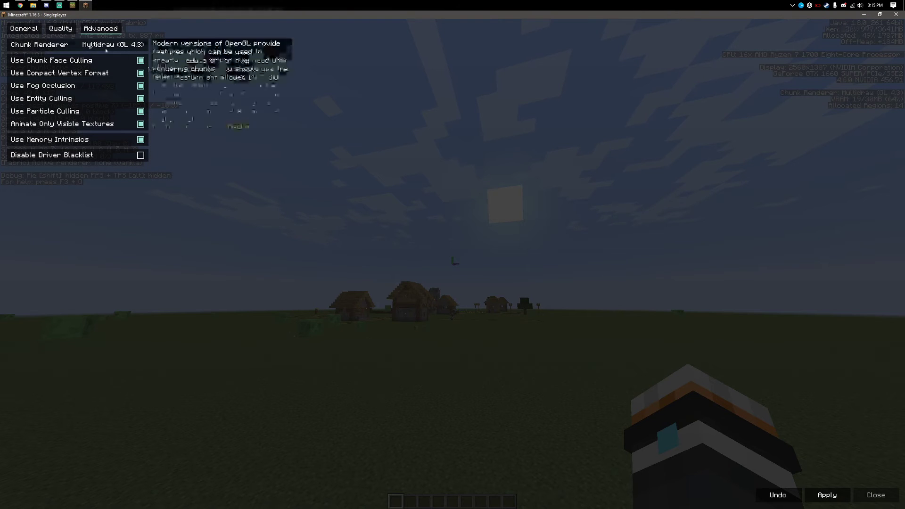
click(24, 29)
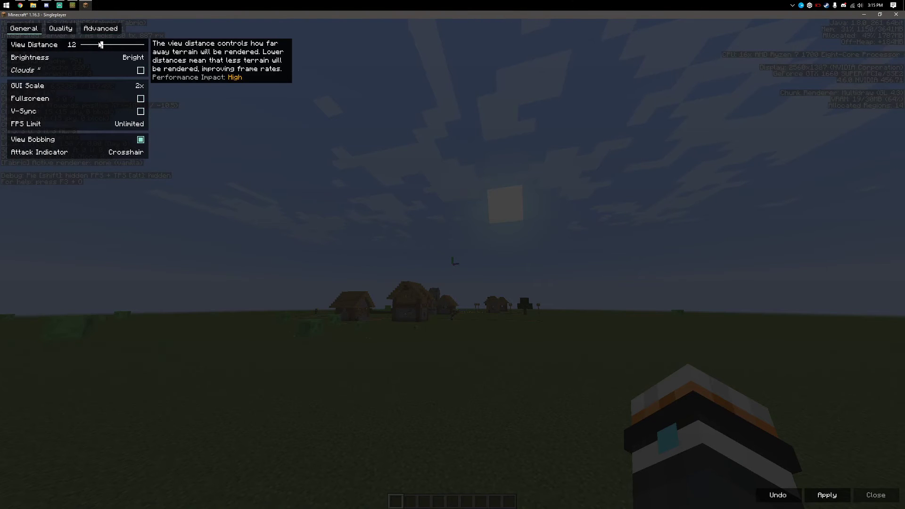
drag(102, 45, 91, 45)
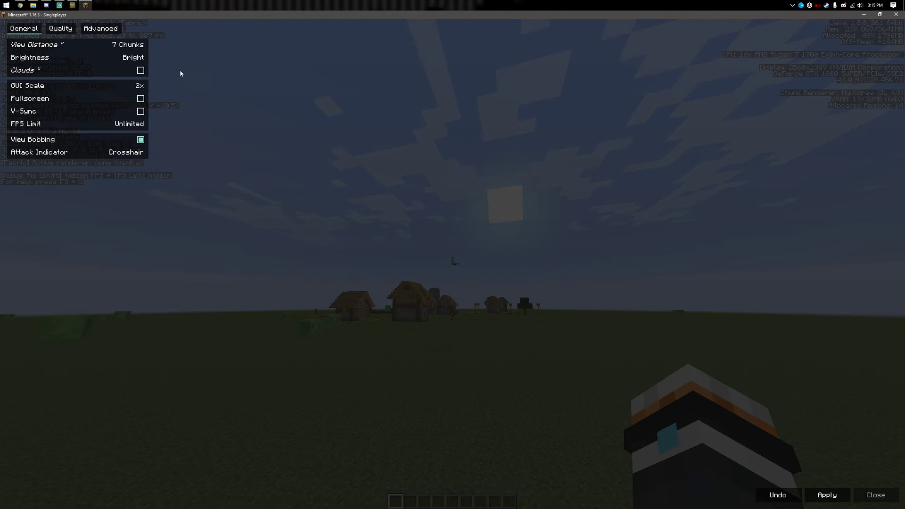
click(61, 30)
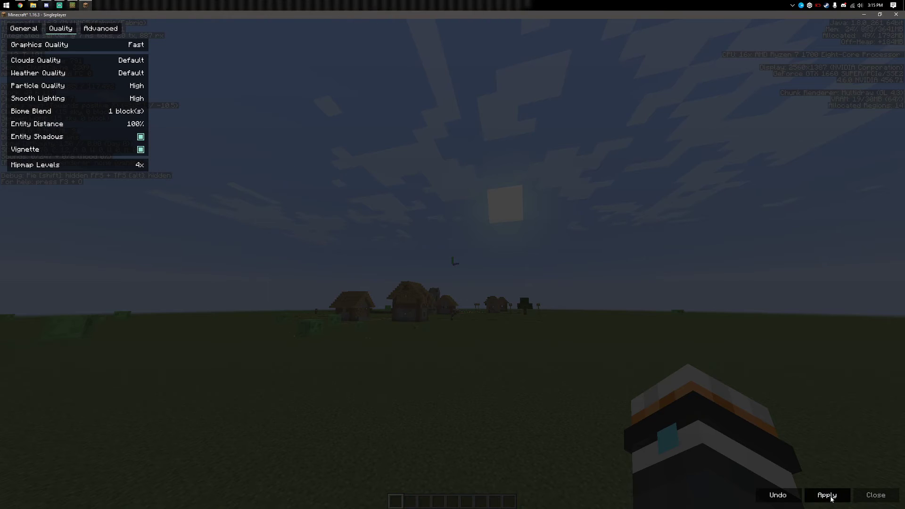
key(Escape)
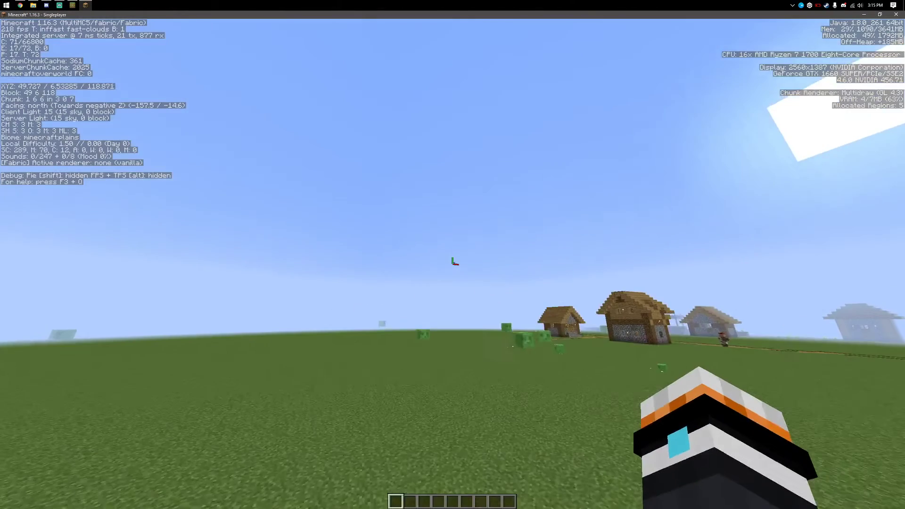
- Fly above and through the village to examine the frame rate with clouds off and the shorter view distance
key(space)
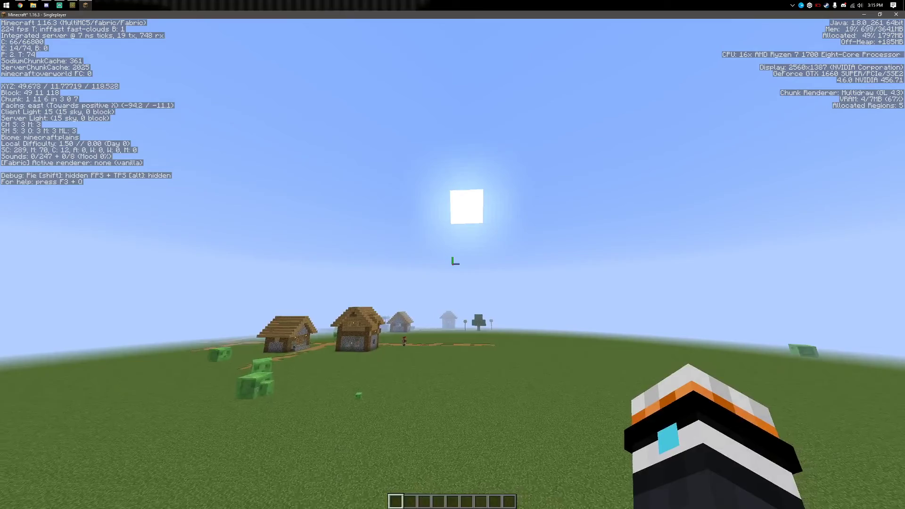
key(w)
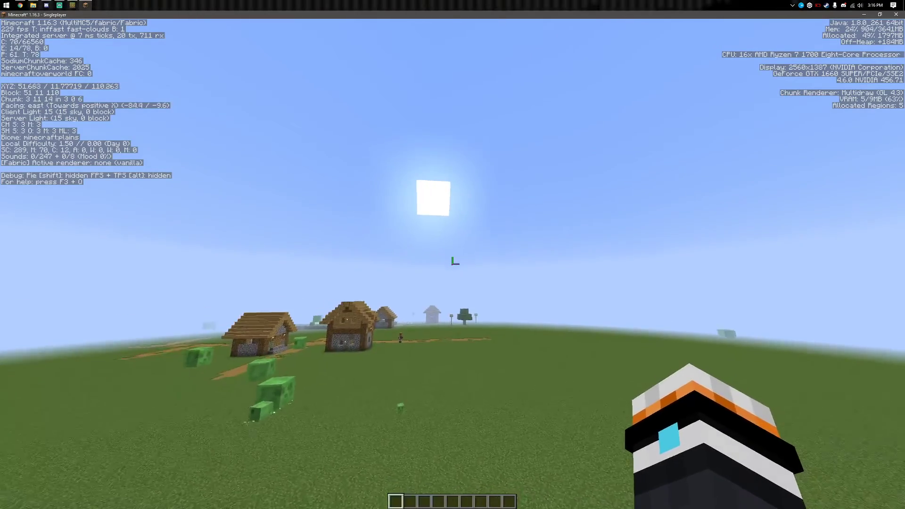
key(w)
key(shift)
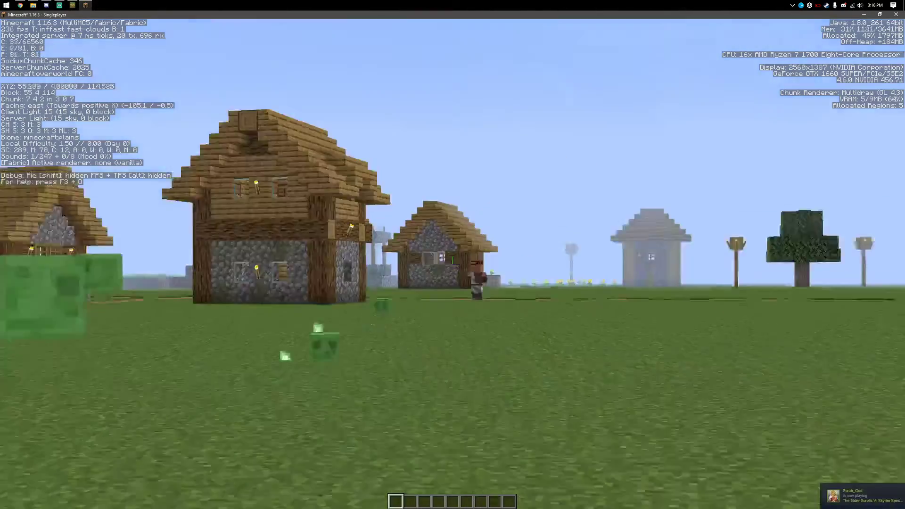
key(w)
key(space)
key(space)
click(453, 264)
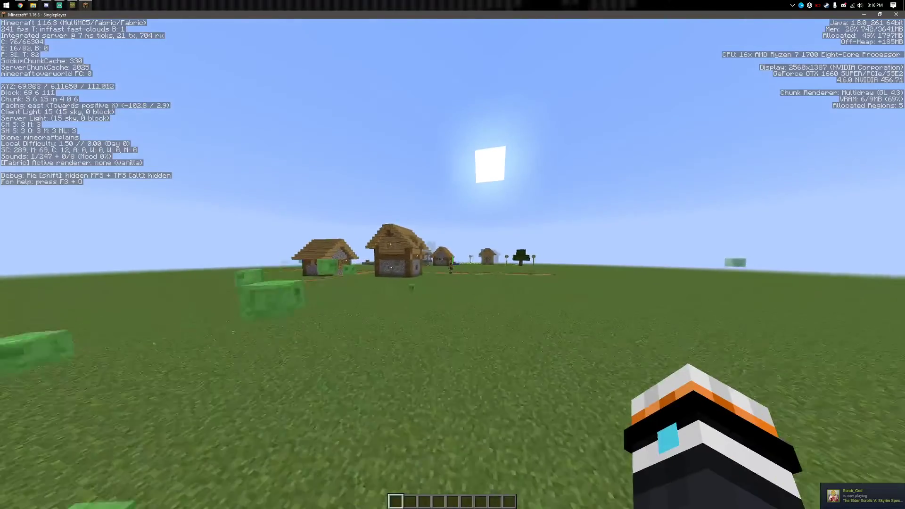
key(w)
- Save and leave the test world and quit the LowSpec game
key(Escape)
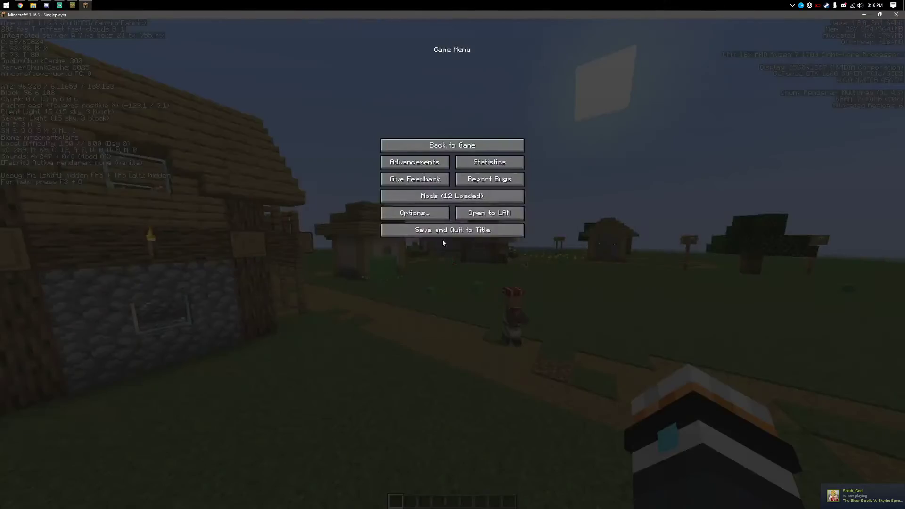
click(443, 234)
click(480, 250)
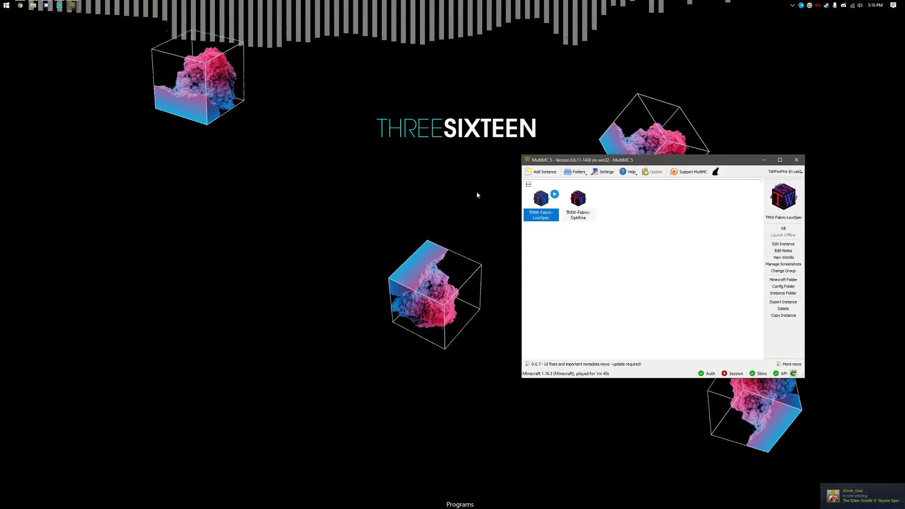
- Launch the TMW-Fabric-Optifine instance from MultiMC and wait for the game to load
double_click(579, 214)
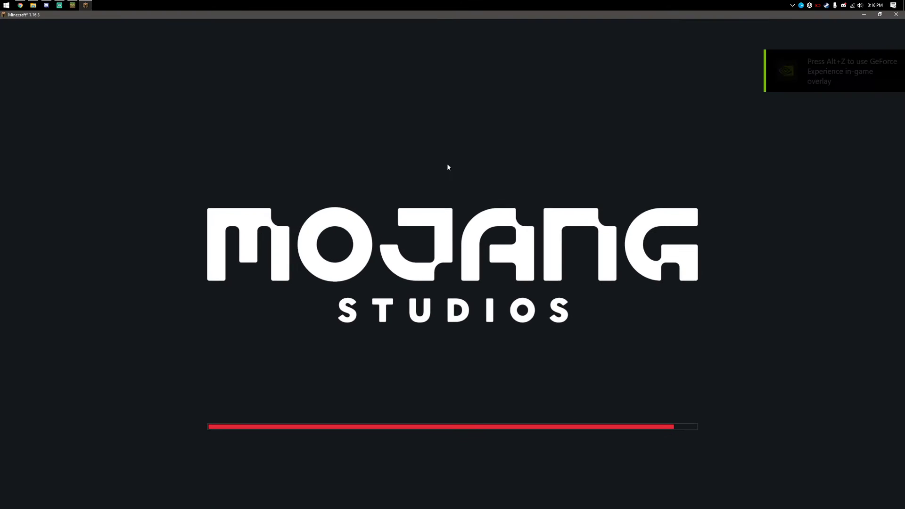
double_click(448, 165)
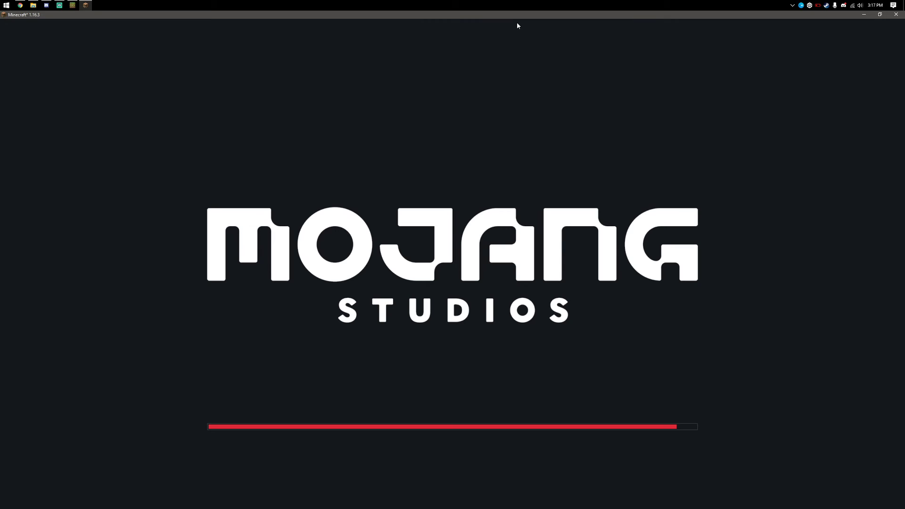
drag(515, 18, 425, 144)
double_click(426, 144)
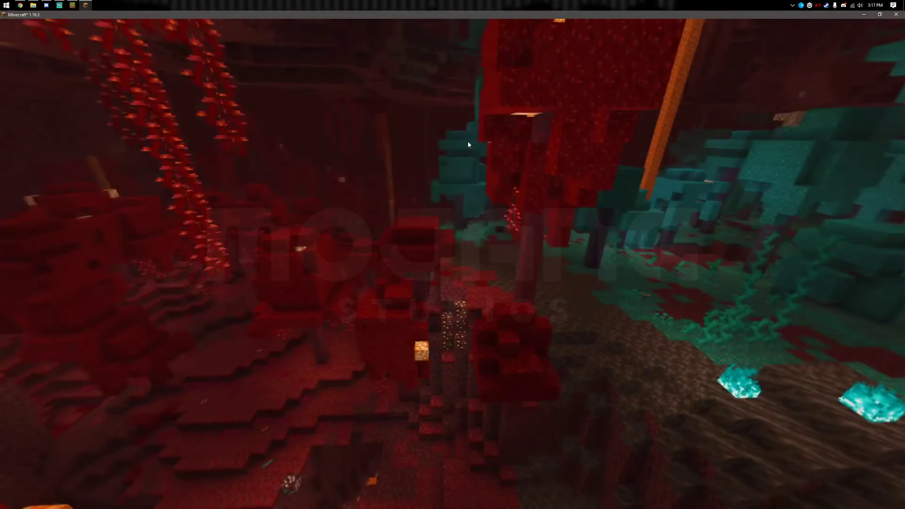
- Create a Creative mode singleplayer world with the Superflat world type in the Optifine instance
click(448, 173)
click(396, 97)
click(396, 96)
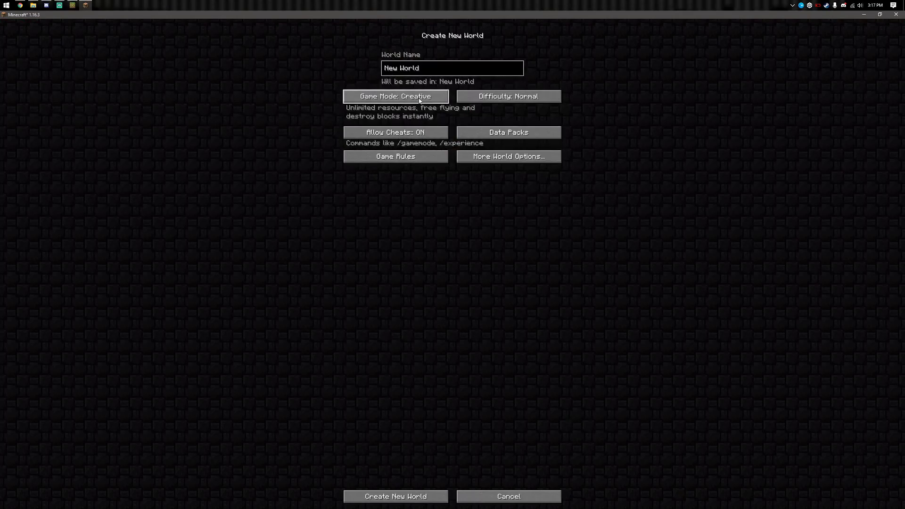
click(485, 156)
click(496, 96)
click(496, 96)
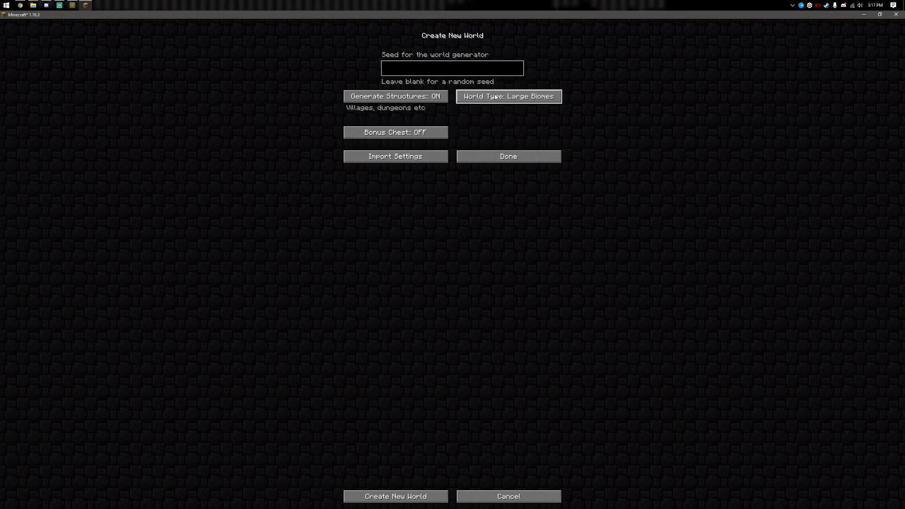
click(496, 96)
click(495, 96)
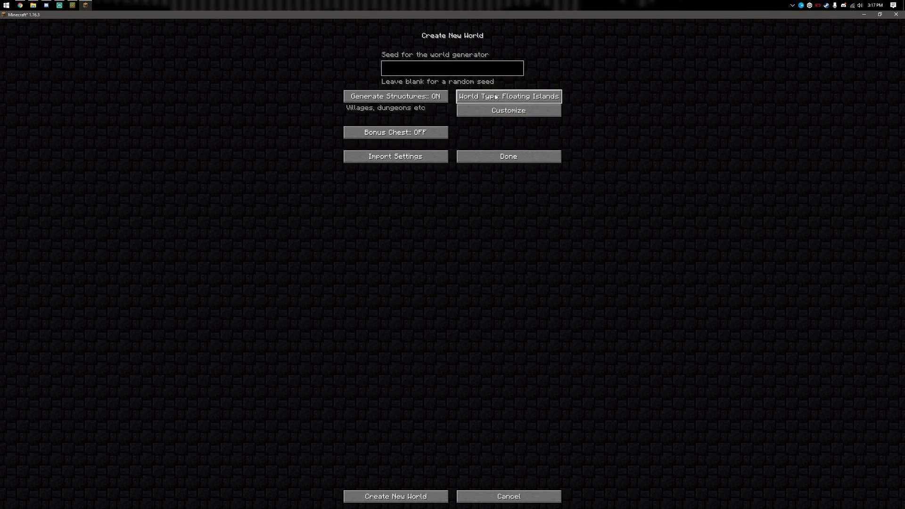
click(496, 96)
click(496, 96)
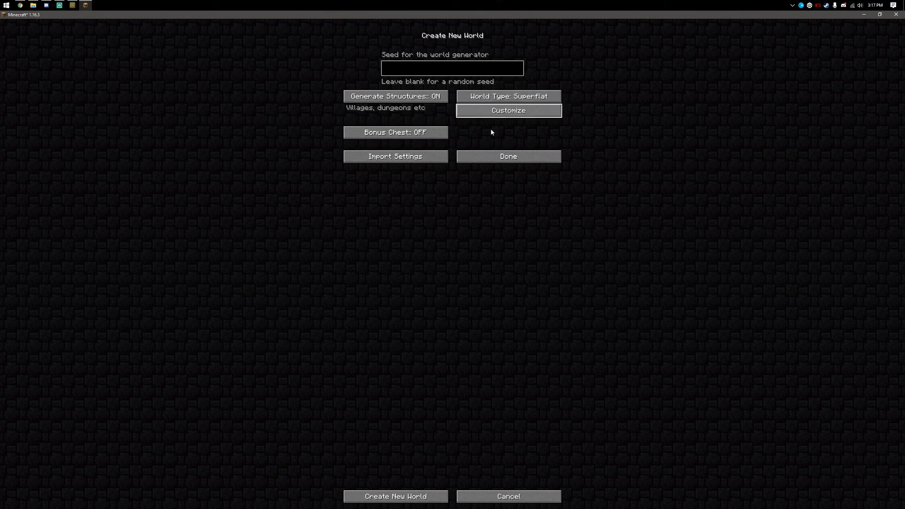
click(432, 495)
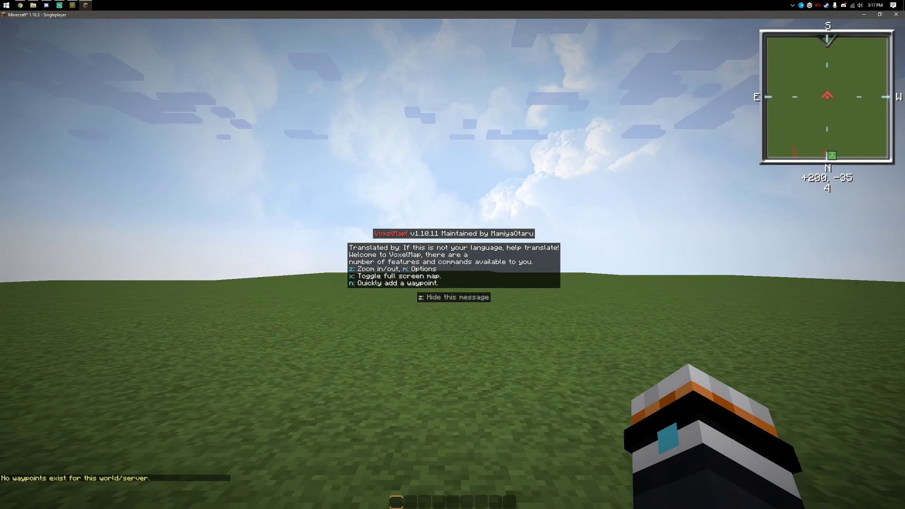
- Hide the VoxelMap welcome message and fly up above the superflat ground
key(z)
key(space)
key(space)
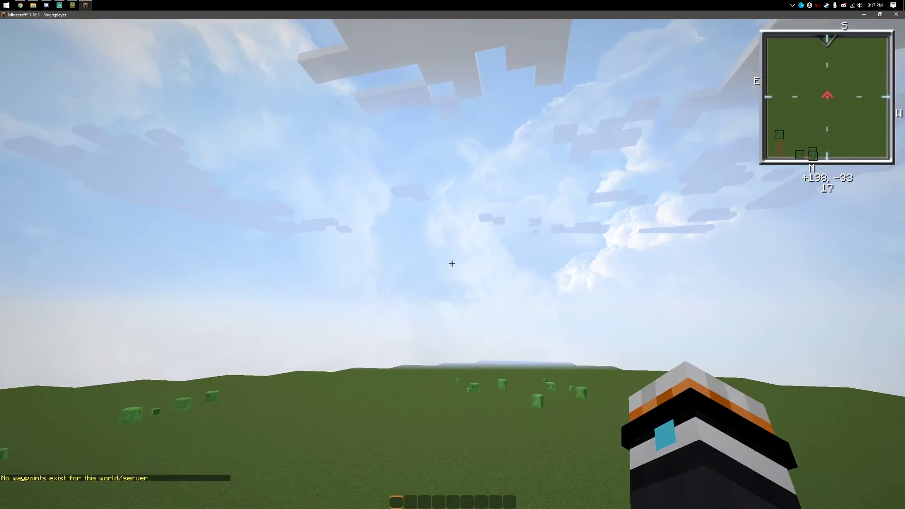
- Open OptiFine's video settings and examine the performance and quality options
key(Escape)
click(420, 213)
click(394, 154)
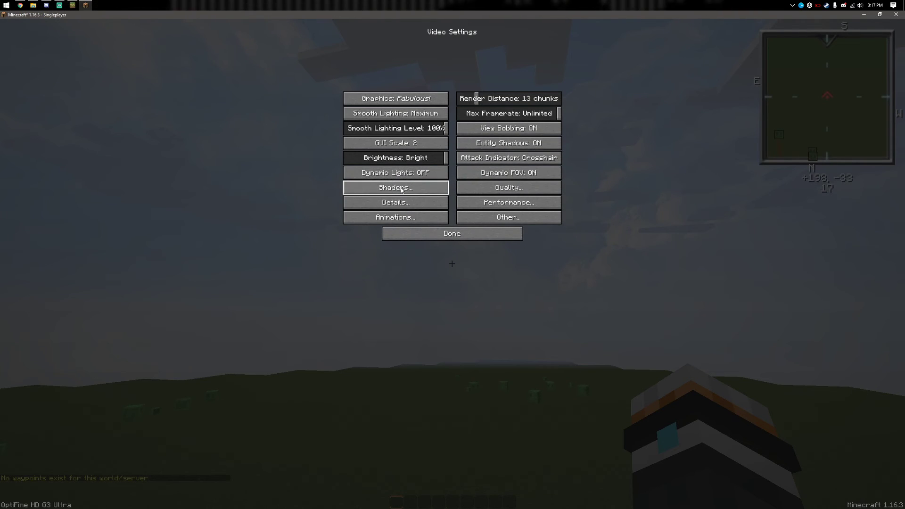
click(493, 202)
click(482, 235)
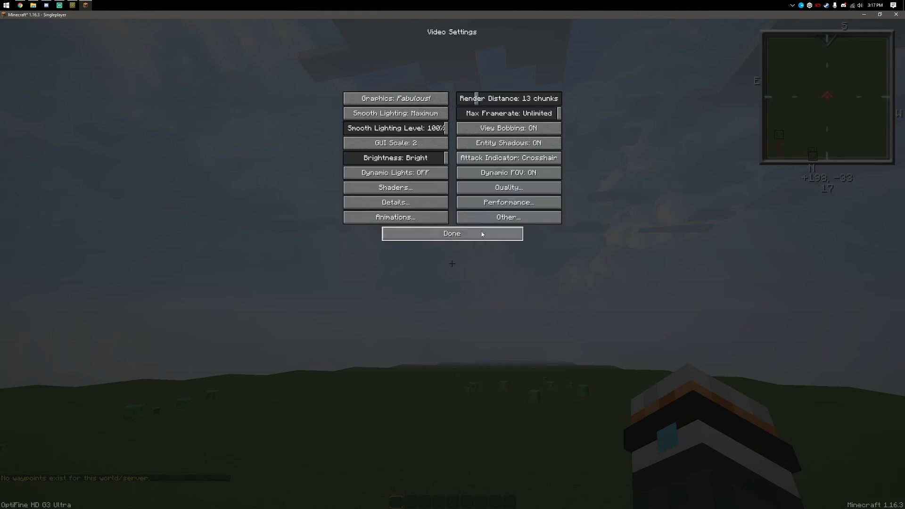
click(497, 186)
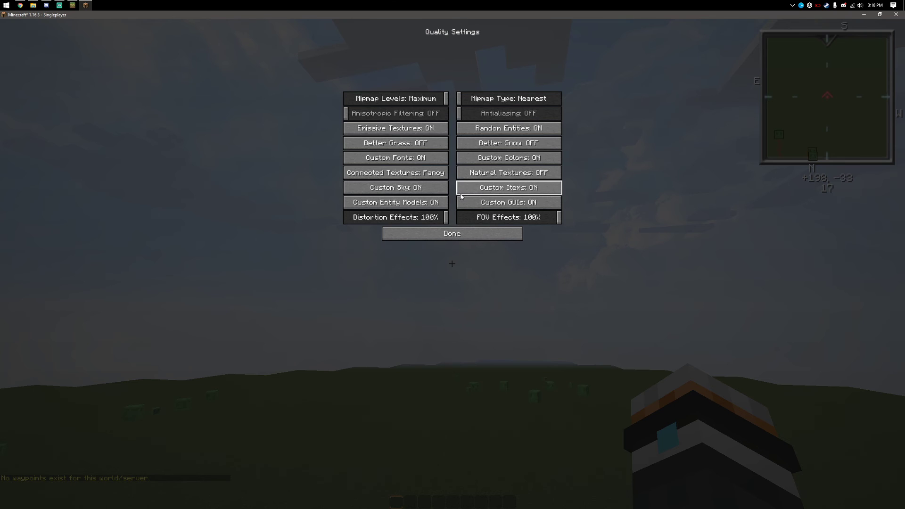
click(461, 231)
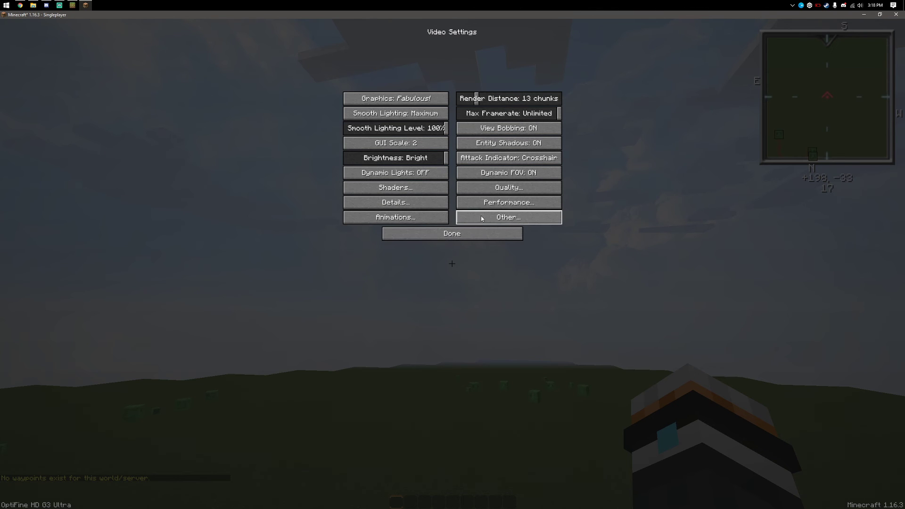
- Turn clouds off in OptiFine's detail settings and return to the game world
click(421, 202)
click(408, 99)
click(408, 98)
click(408, 99)
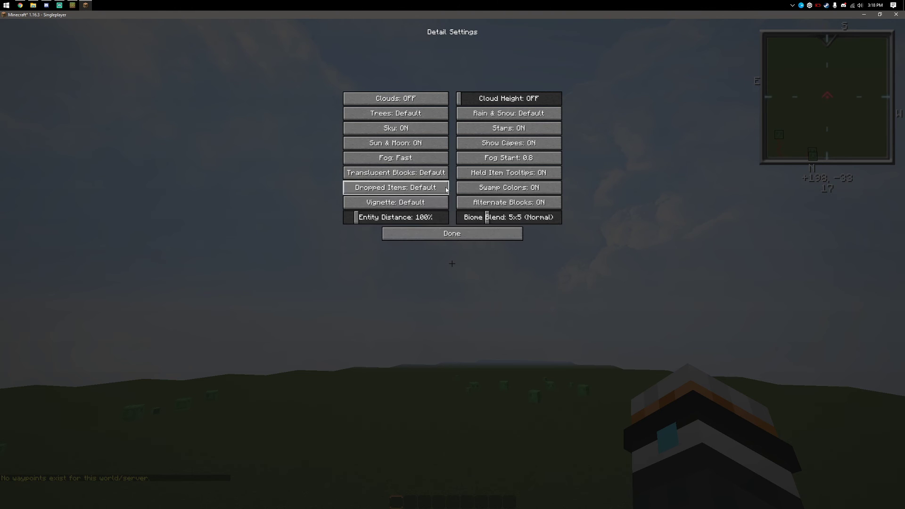
click(466, 238)
click(467, 237)
click(466, 229)
click(456, 146)
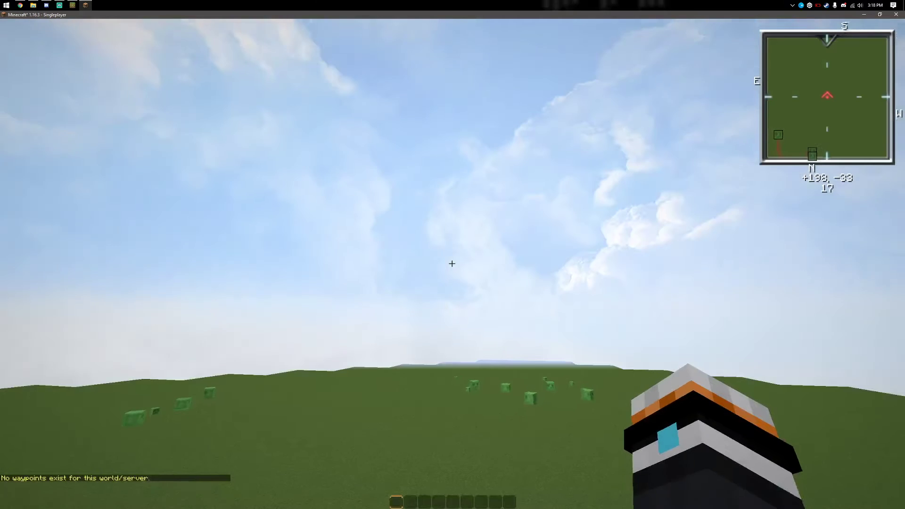
- Show the debug overlay and fly to the village to check the frame rate near the tower and villagers
key(F3)
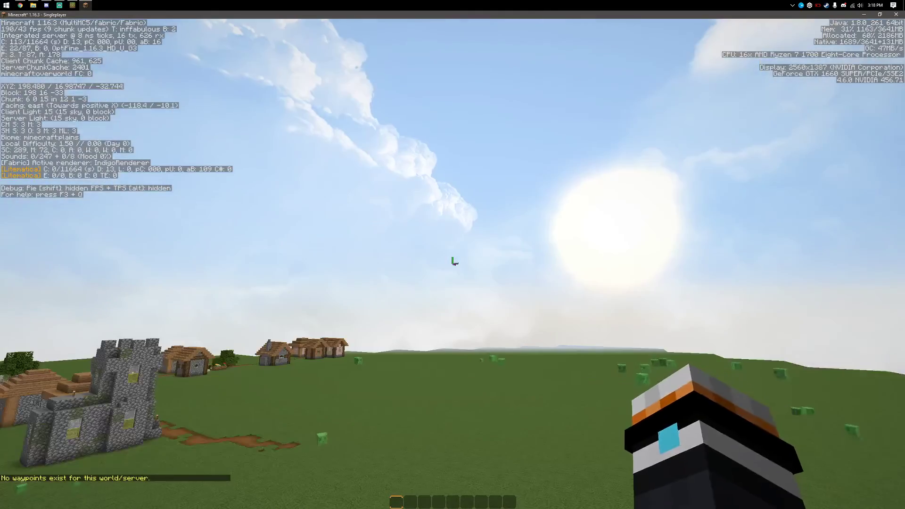
key(w)
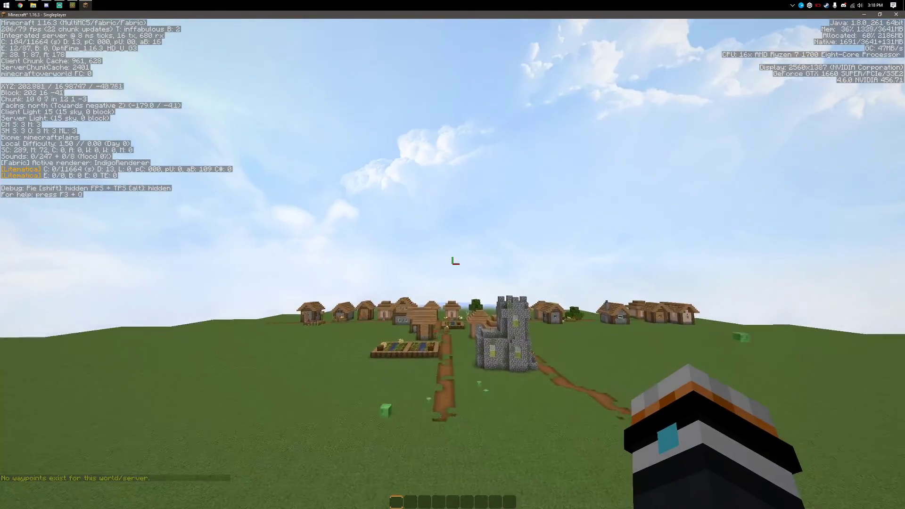
key(w)
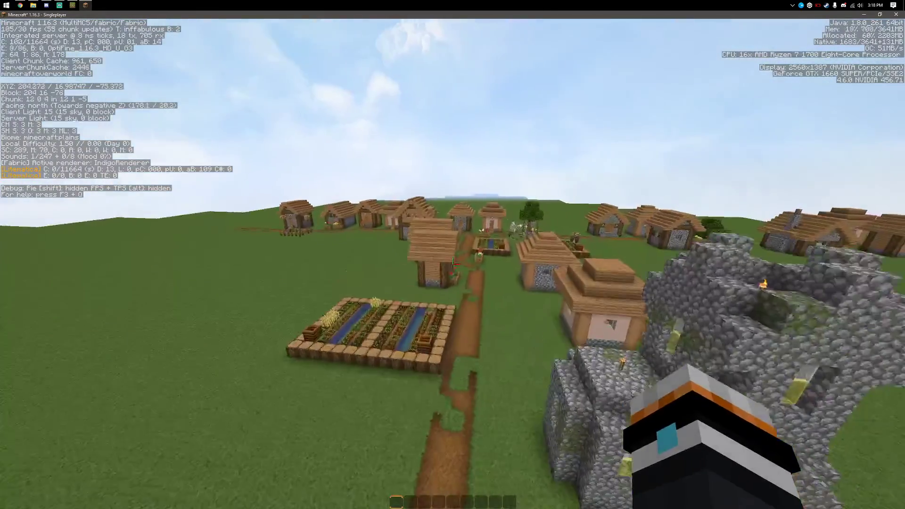
key(w)
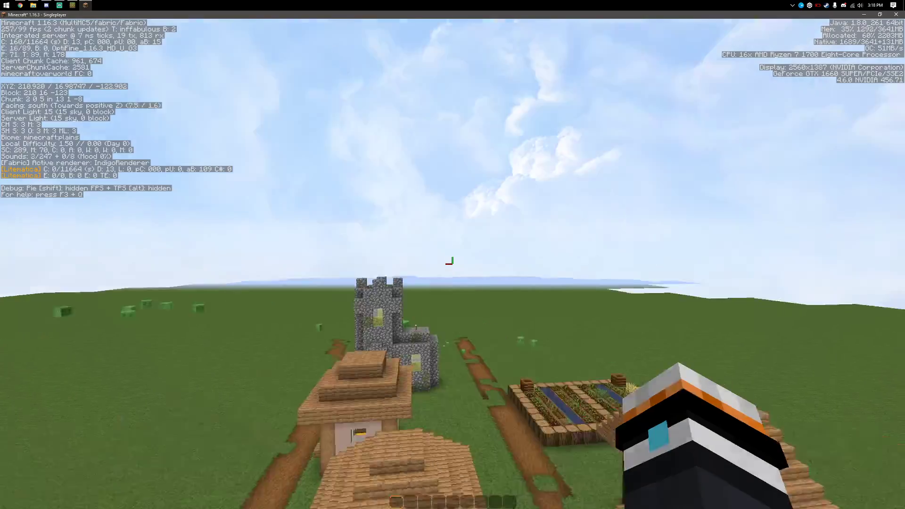
key(w)
key(shift)
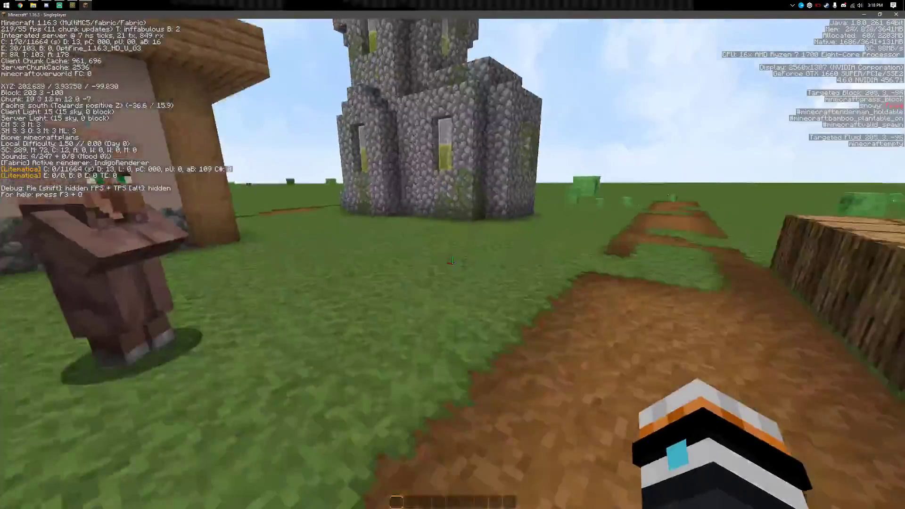
key(s)
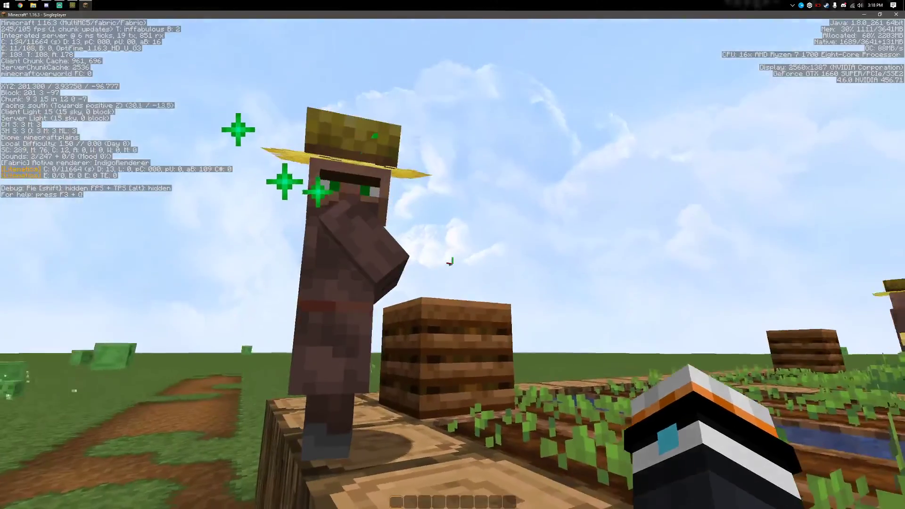
key(space)
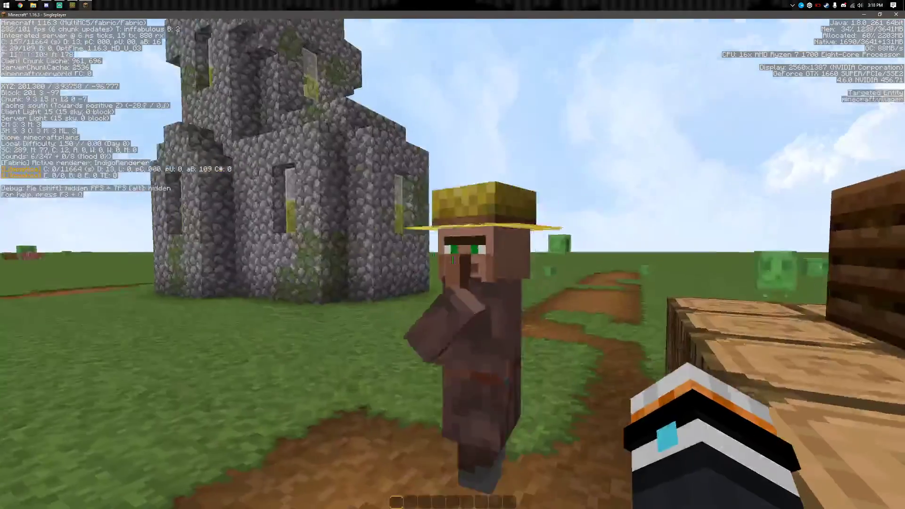
key(w)
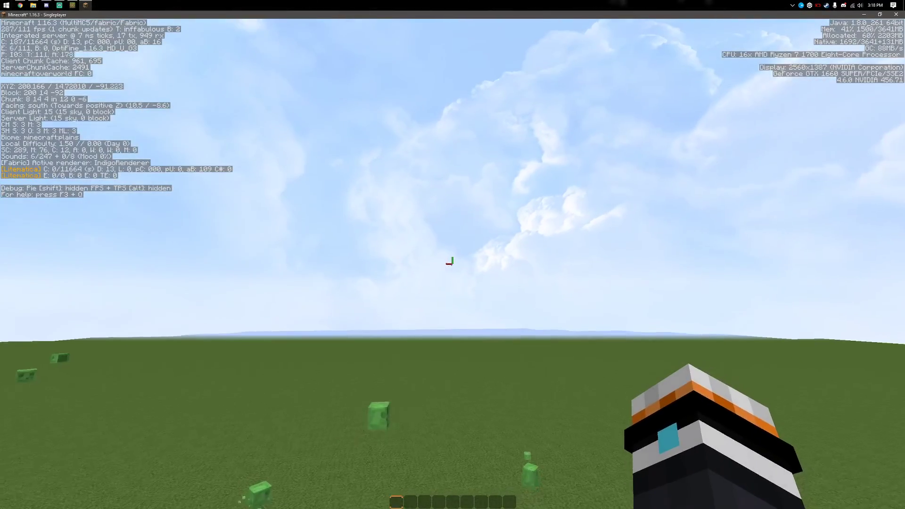
- Fly above the village houses, farms and tree with the debug overlay on to examine the game's performance
key(space)
key(space)
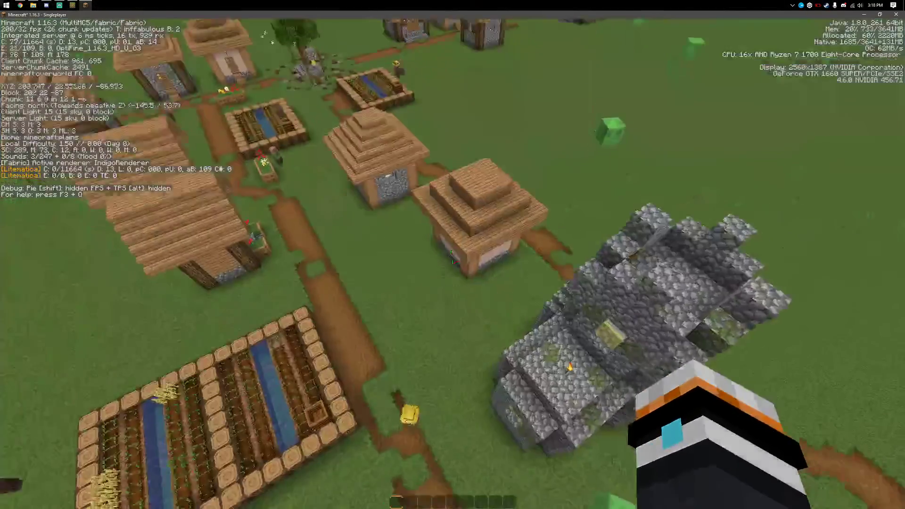
key(s)
key(shift)
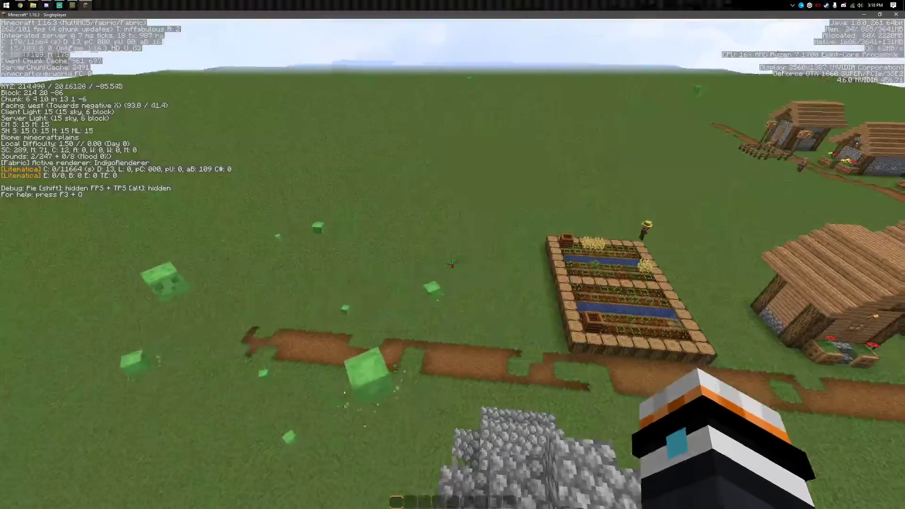
key(w)
key(shift)
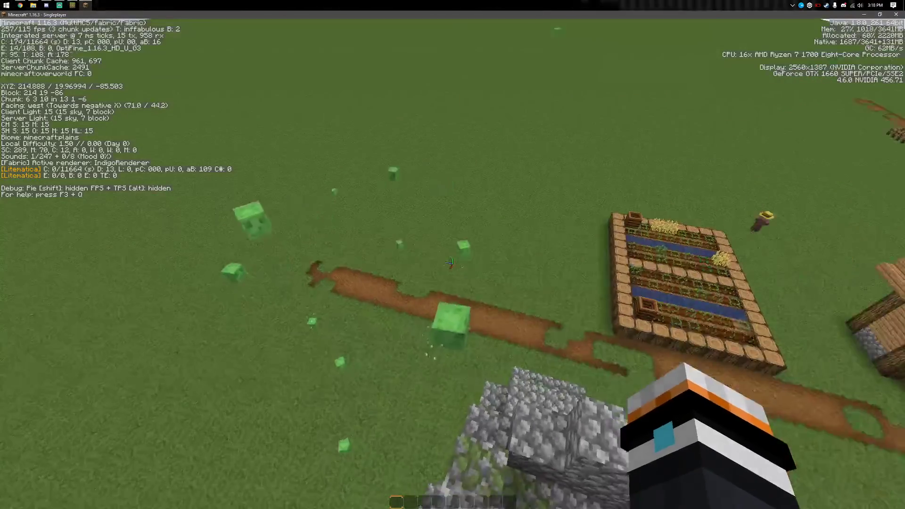
key(w)
key(shift)
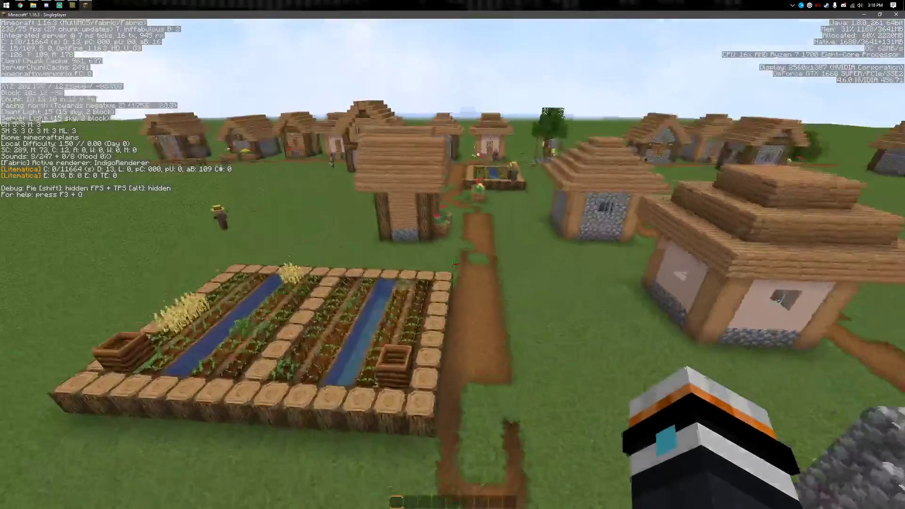
key(w)
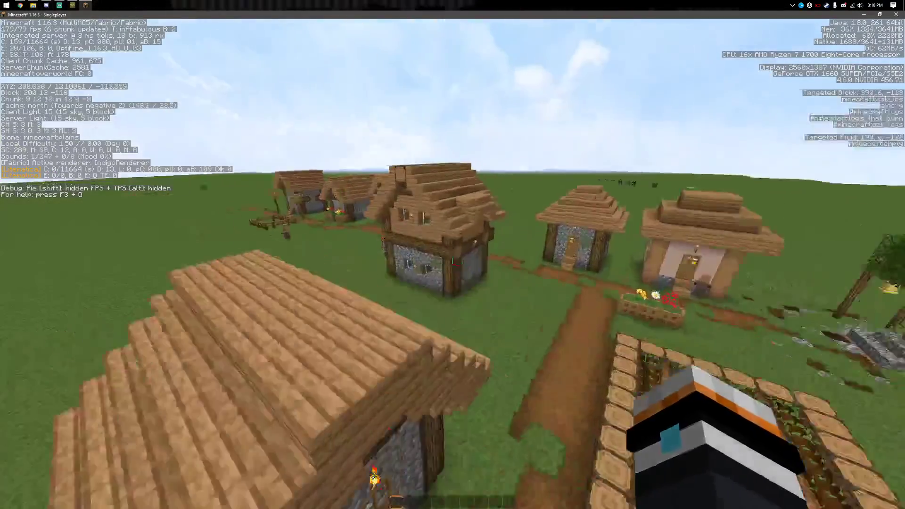
key(w)
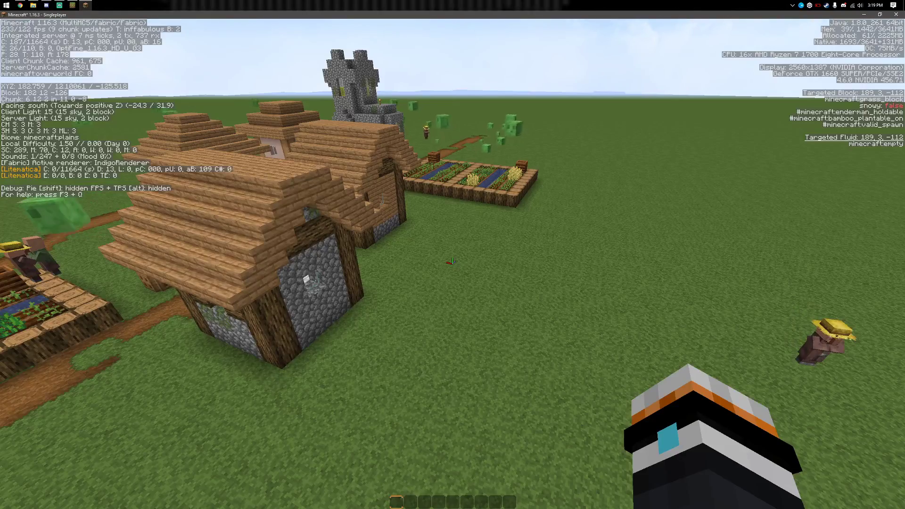
mouse_move(450, 262)
key(w)
key(space)
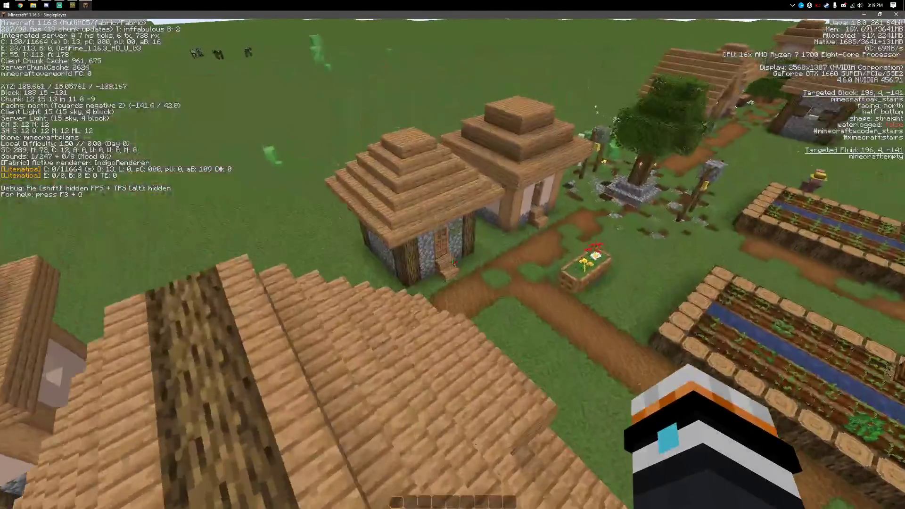
key(w)
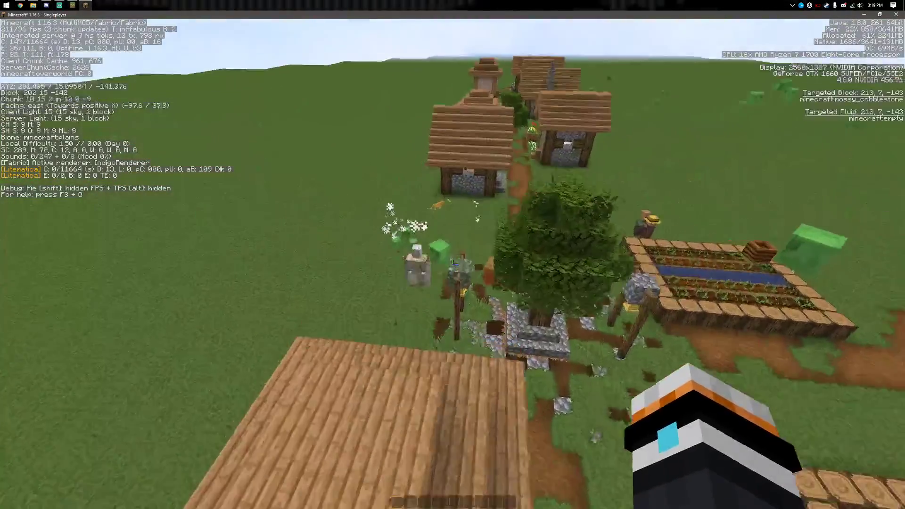
key(w)
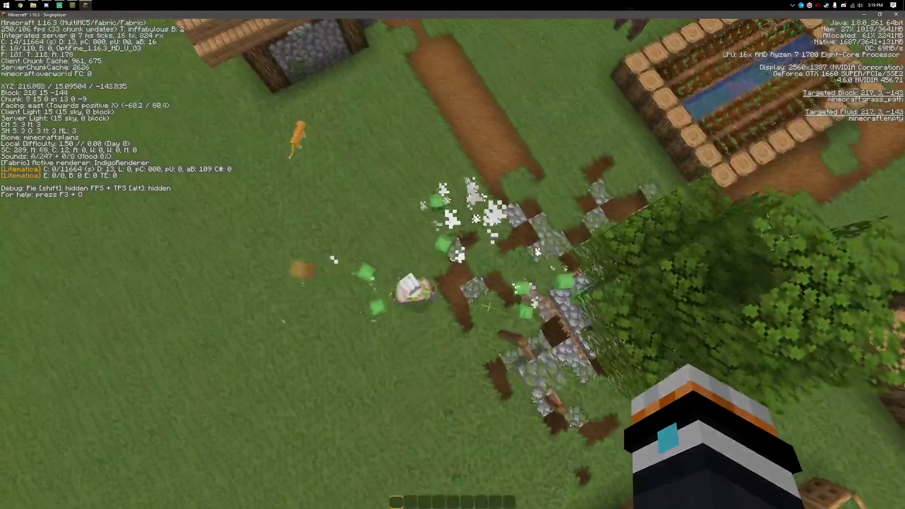
key(w)
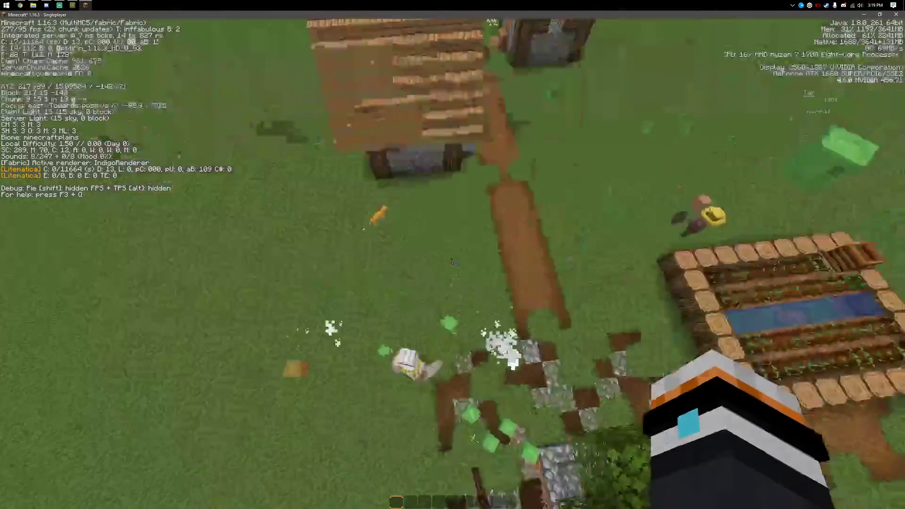
key(w)
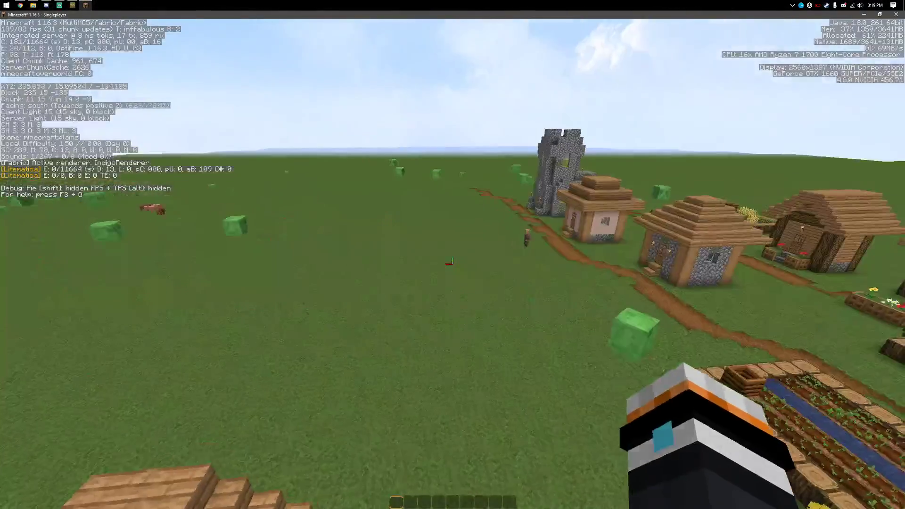
- Save and leave the world, quit Minecraft, and reposition the MultiMC window near the middle of the desktop
key(Escape)
click(447, 231)
click(488, 249)
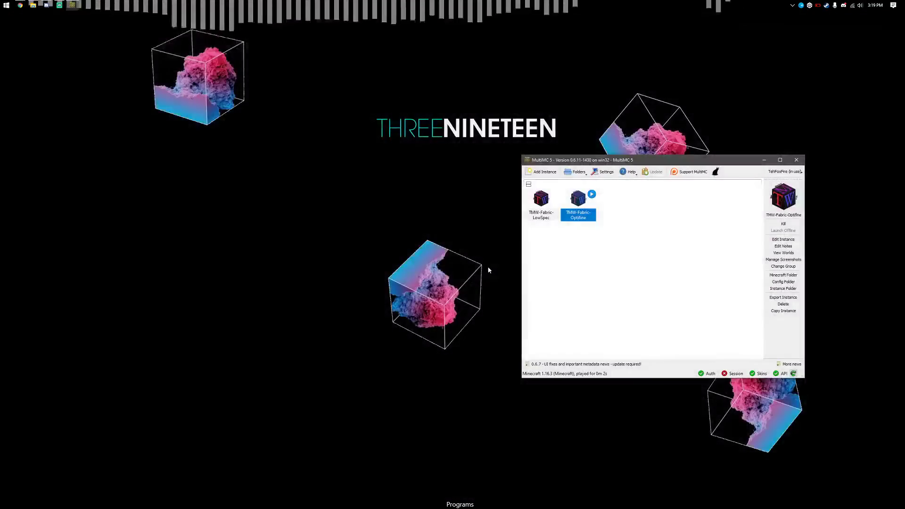
drag(662, 157, 423, 137)
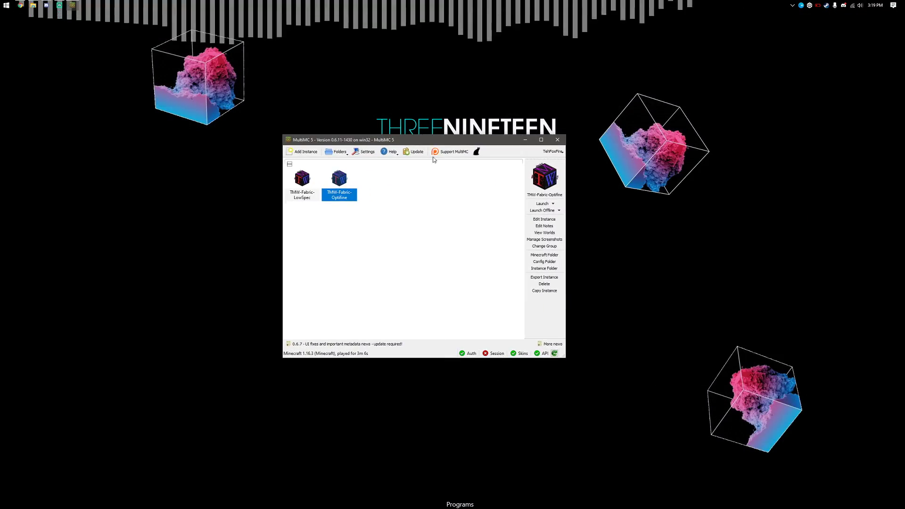
- Open the MultiMC folder inside mmc-stable-win32 in Downloads and locate the MultiMC application
click(39, 5)
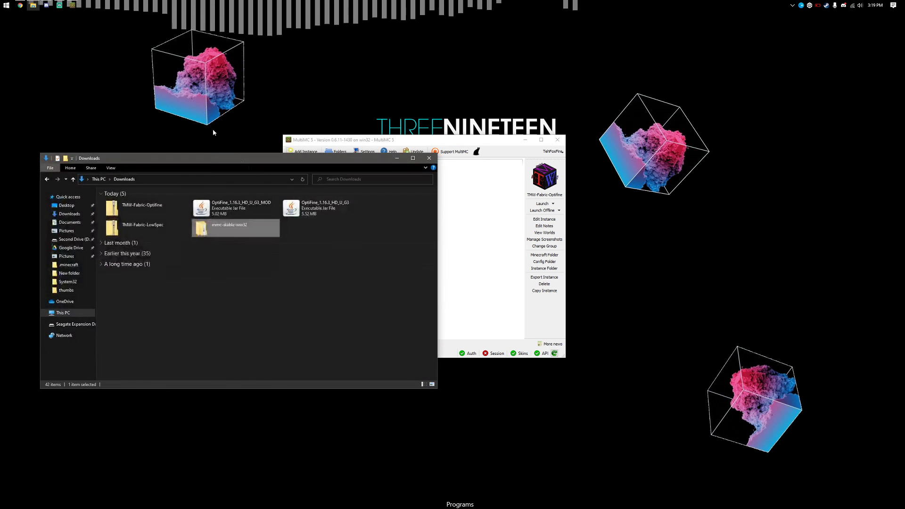
double_click(228, 230)
double_click(121, 202)
scroll(180, 307, down, 5)
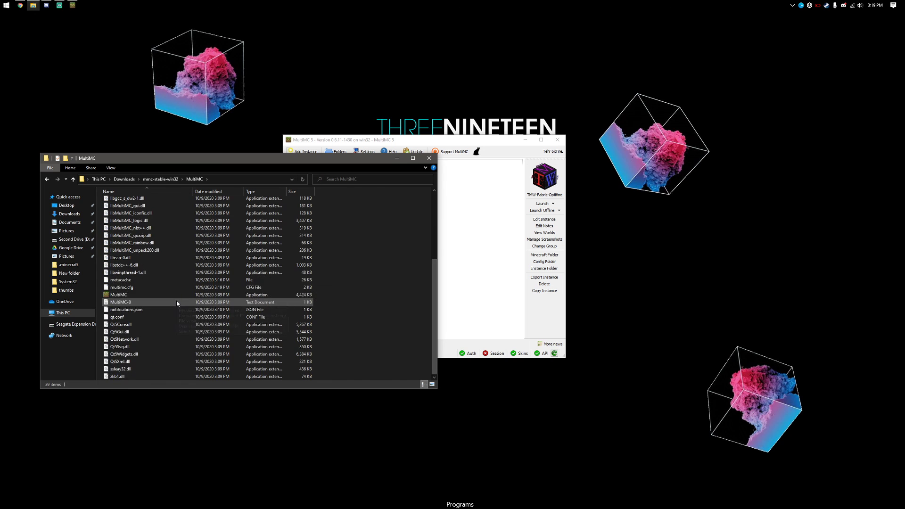
- Create a desktop shortcut to the MultiMC application, minimize the folder window, and reveal the desktop's Programs group
right_click(141, 291)
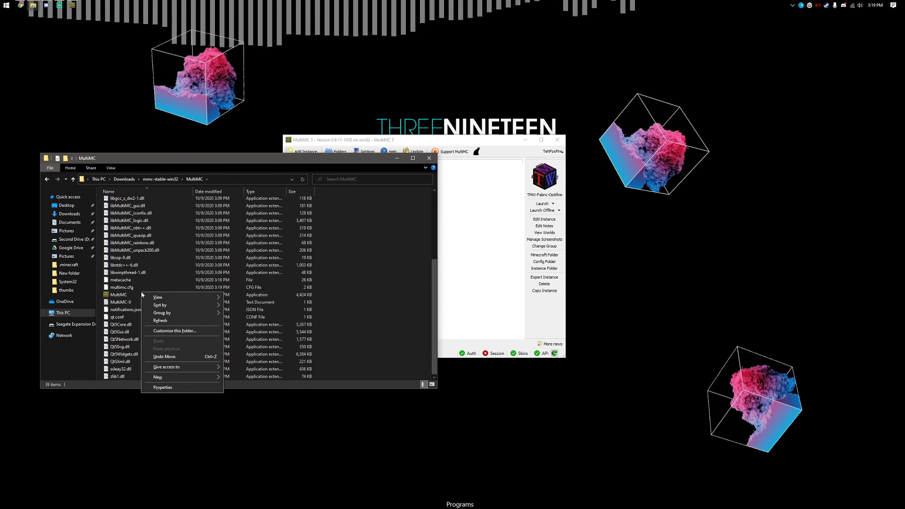
right_click(130, 295)
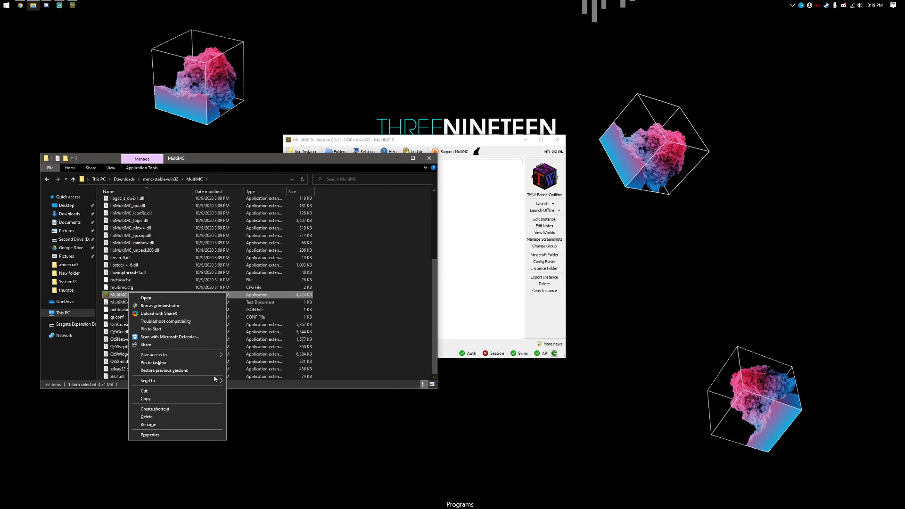
mouse_move(215, 380)
click(285, 396)
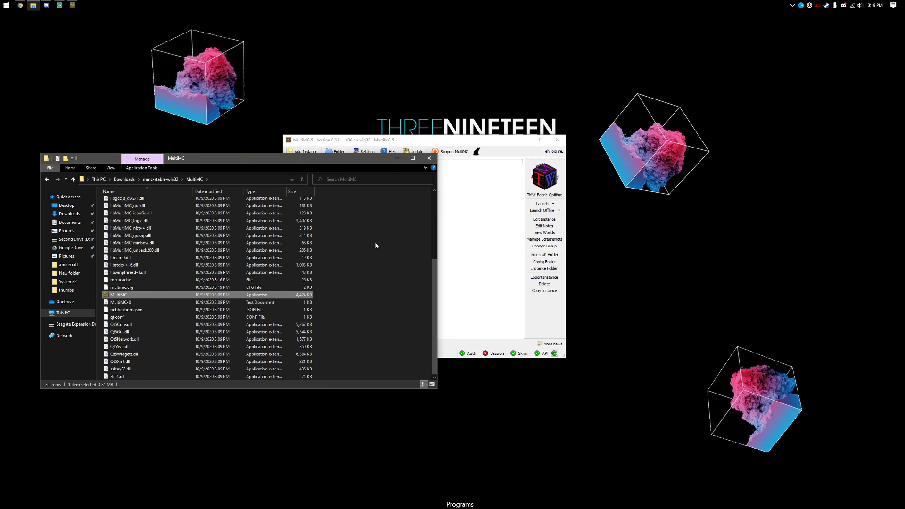
click(397, 158)
mouse_move(511, 506)
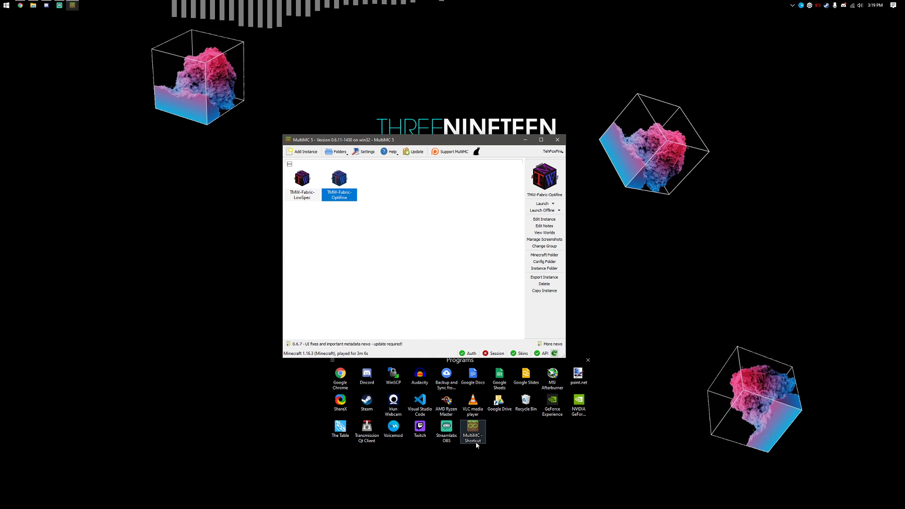